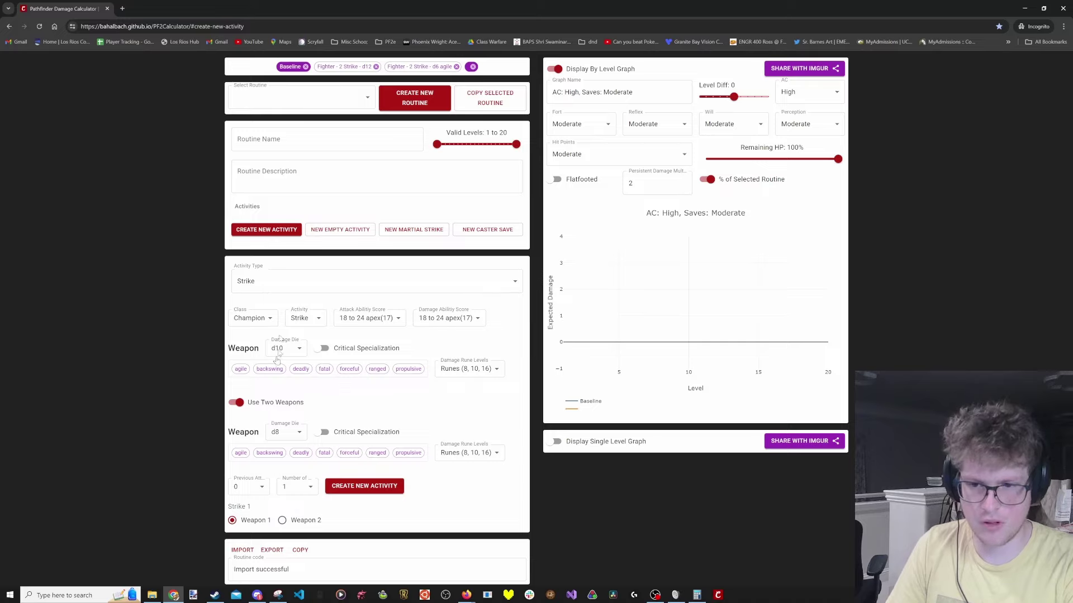
- Turn off the second weapon and create a Champion d10 activity with two strikes
{"action": "left_click", "coordinate": [236, 402]}
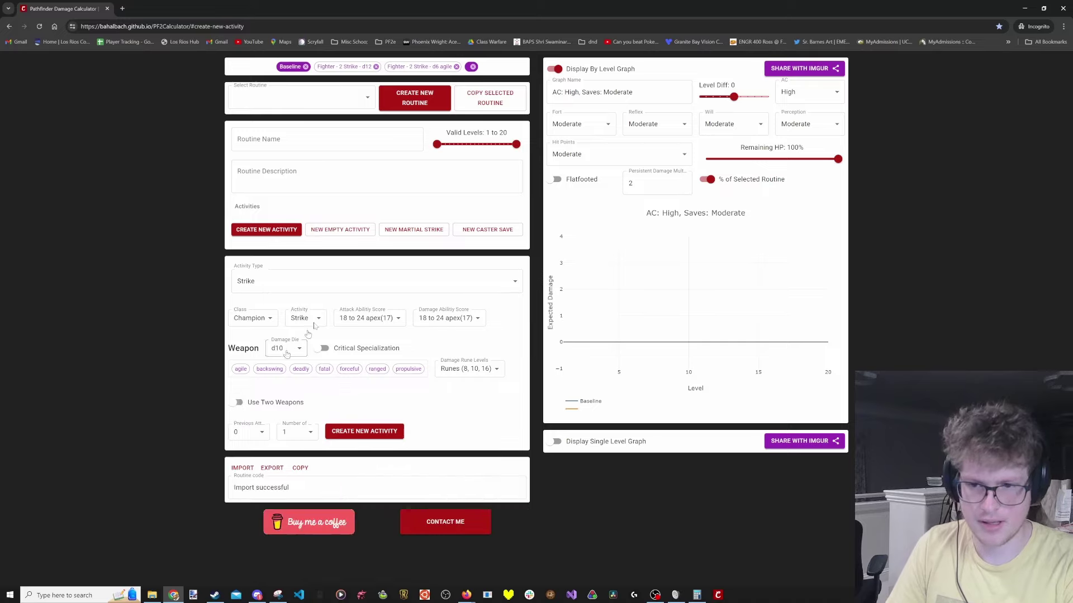
{"action": "left_click", "coordinate": [295, 432]}
{"action": "left_click", "coordinate": [296, 482]}
{"action": "left_click", "coordinate": [364, 438]}
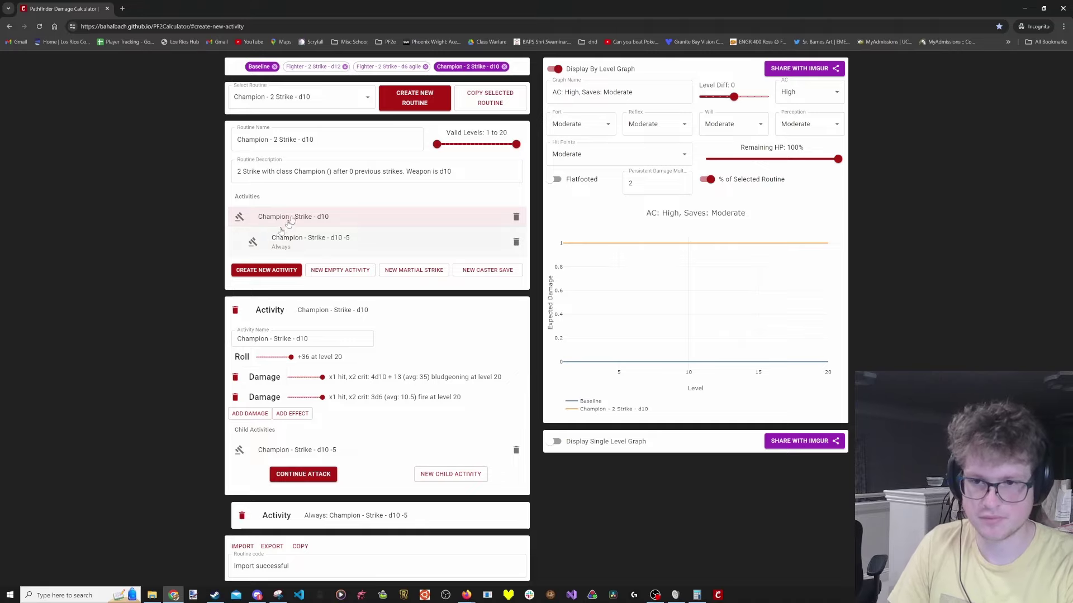
- Copy the two-strike Champion d10 routine and rename the copy "Champion - 2 Strike - WITH OFFGUARD ENEMY"
{"action": "scroll", "coordinate": [383, 334], "scroll_direction": "down", "scroll_amount": 1}
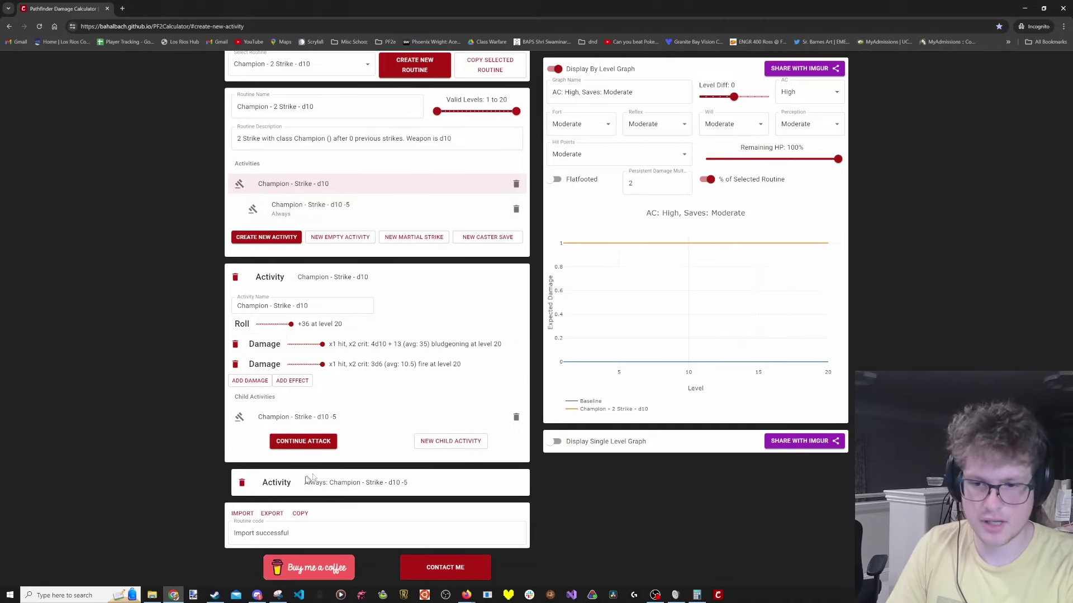
{"action": "scroll", "coordinate": [335, 251], "scroll_direction": "up", "scroll_amount": 1}
{"action": "left_click", "coordinate": [350, 211]}
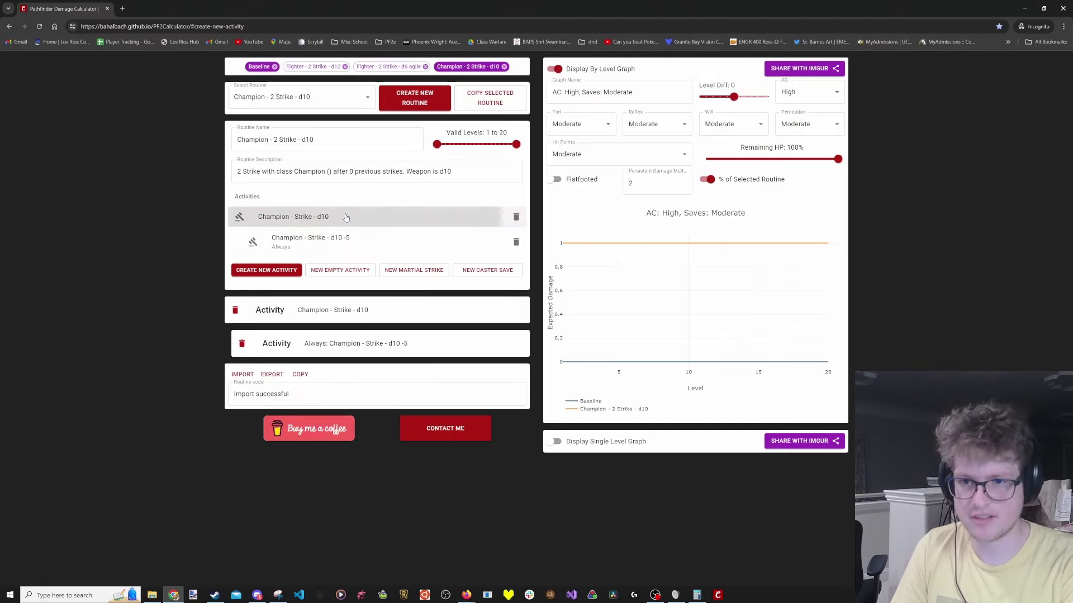
{"action": "left_click", "coordinate": [501, 98]}
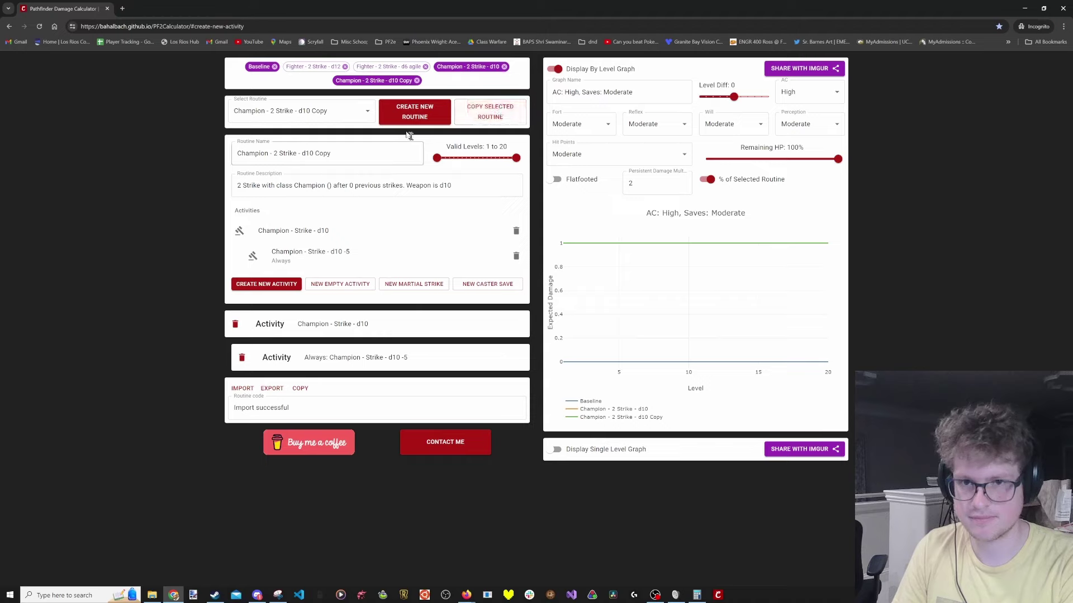
{"action": "left_click_drag", "start_coordinate": [333, 154], "coordinate": [300, 154]}
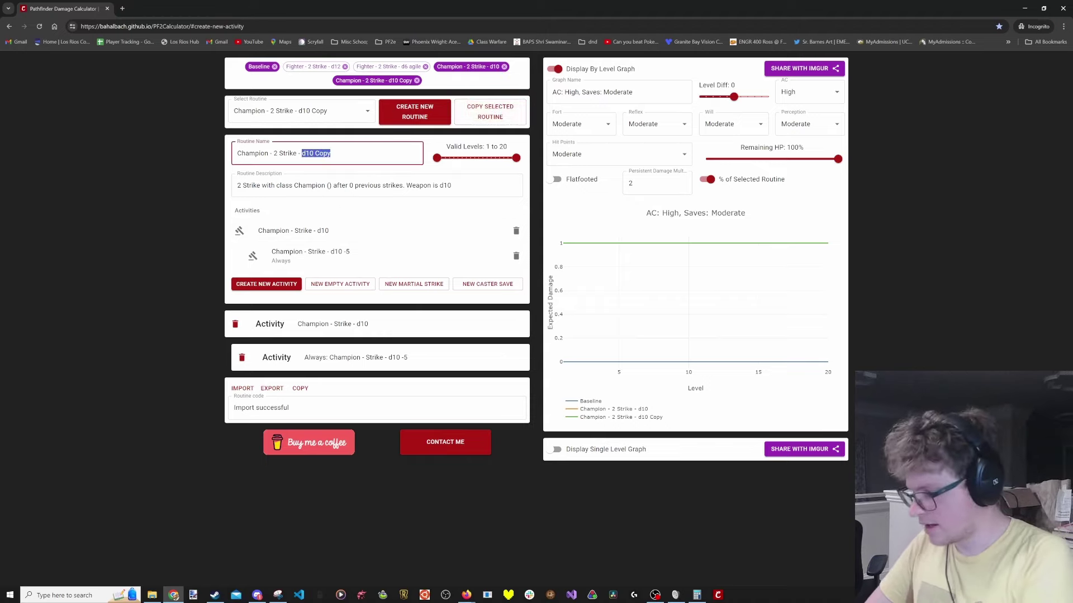
{"action": "type", "text": "WITH"}
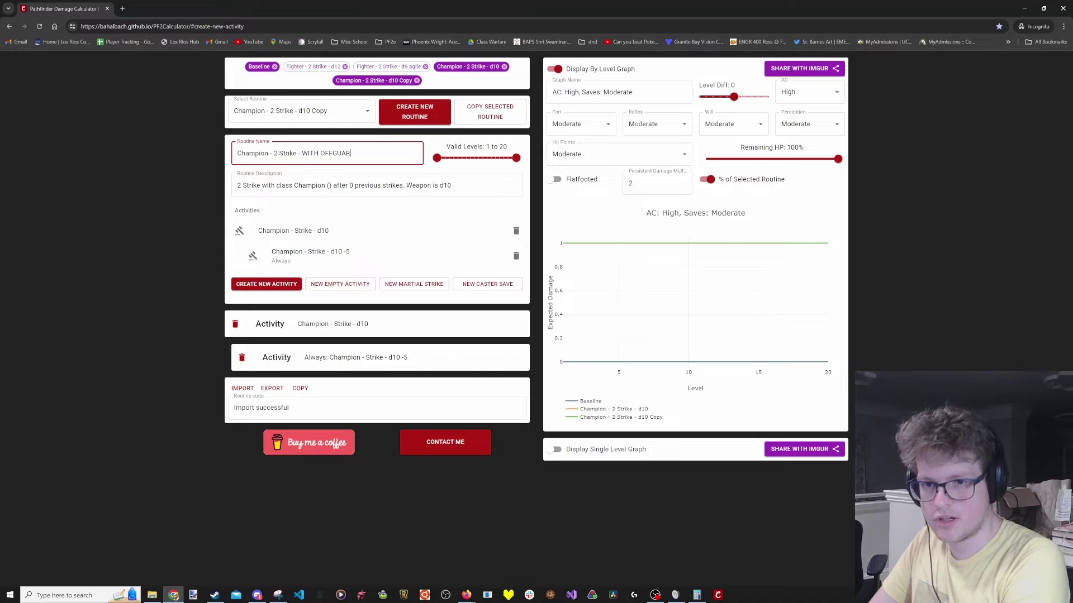
{"action": "type", "text": " OFFGUARD EBNE"}
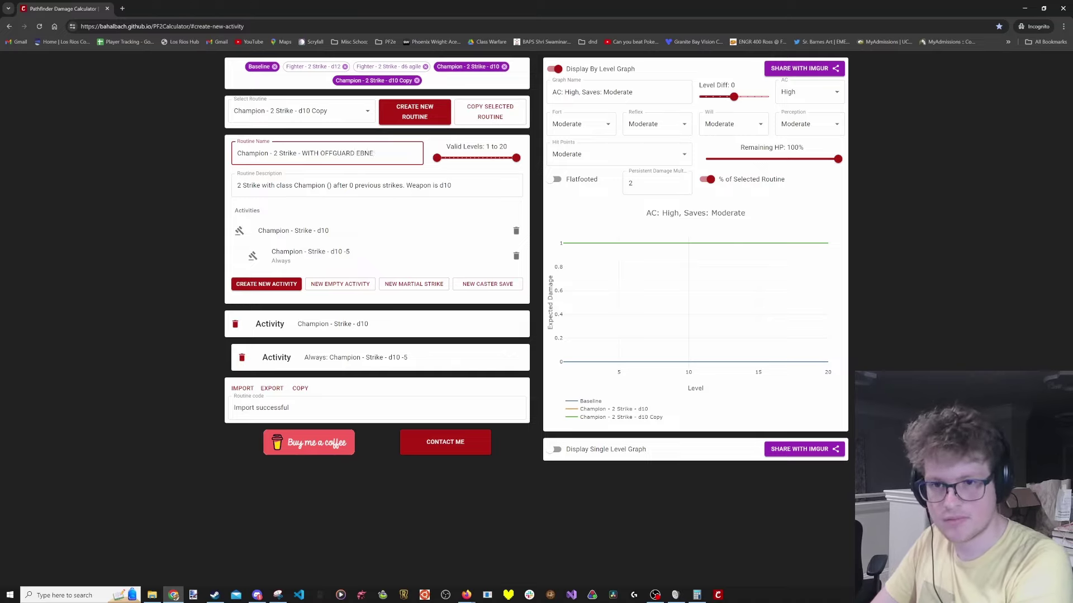
{"action": "key", "text": "BackSpace"}
{"action": "key", "text": "BackSpace"}
{"action": "key", "text": "BackSpace"}
{"action": "type", "text": "NEMY"}
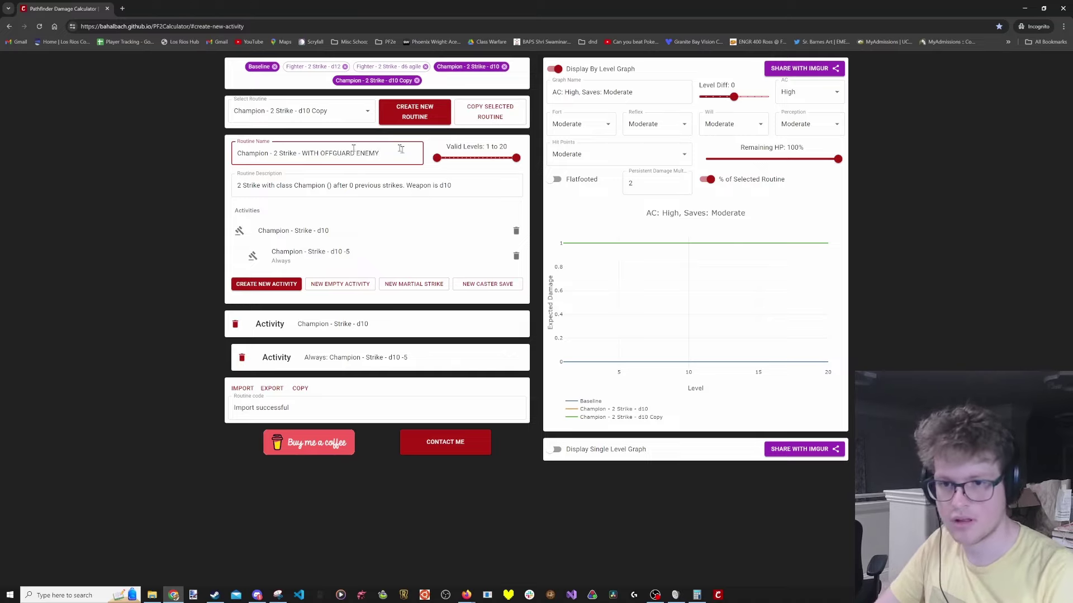
- Give the off-guard routine's first strike a roll bonus of 2 from level 1
{"action": "left_click", "coordinate": [345, 234]}
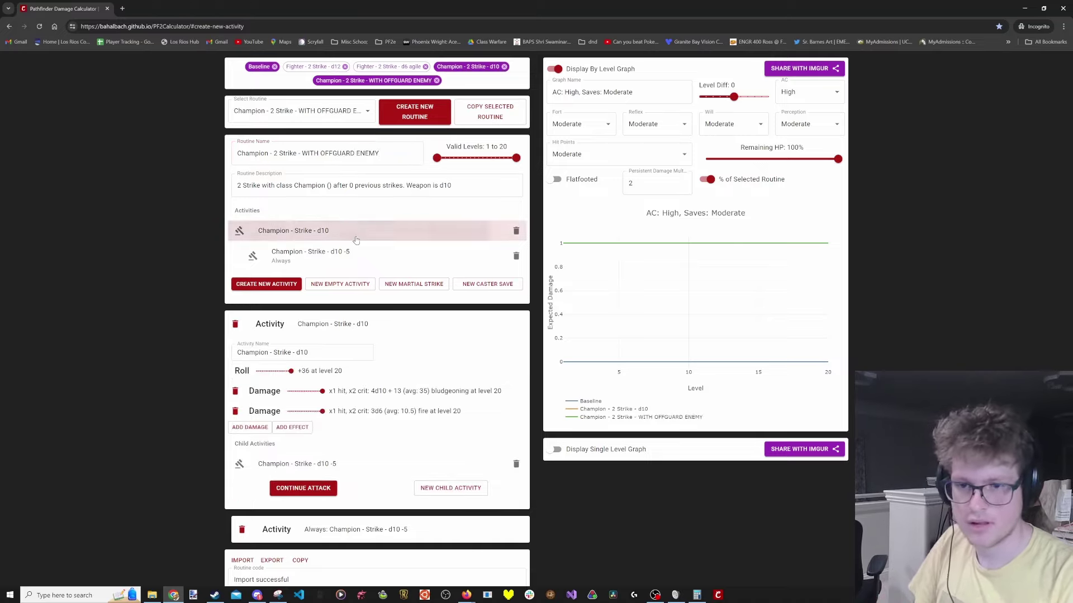
{"action": "left_click", "coordinate": [243, 375]}
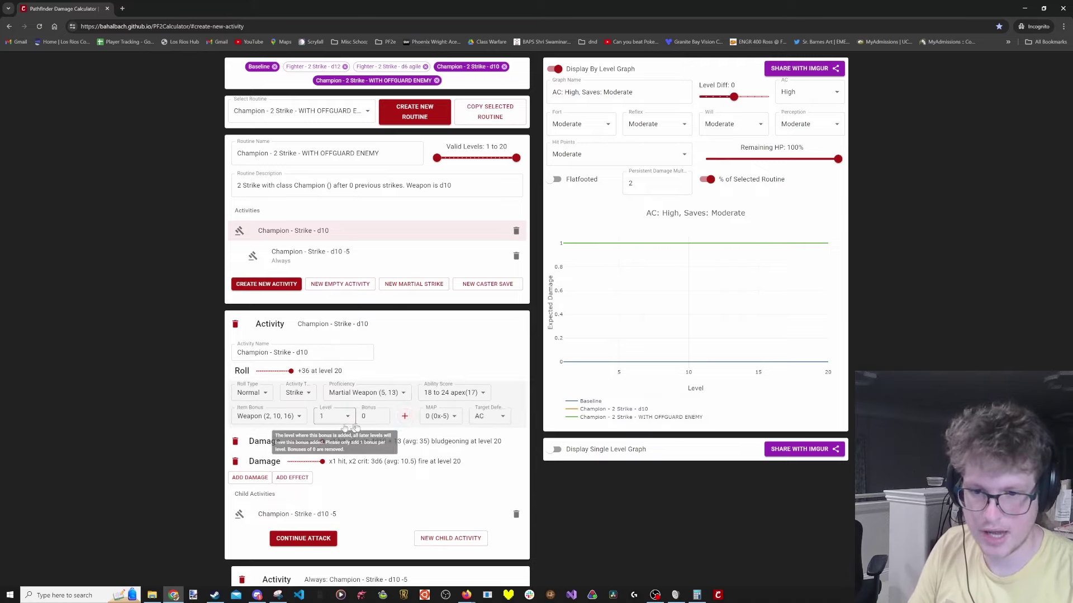
{"action": "left_click", "coordinate": [365, 417]}
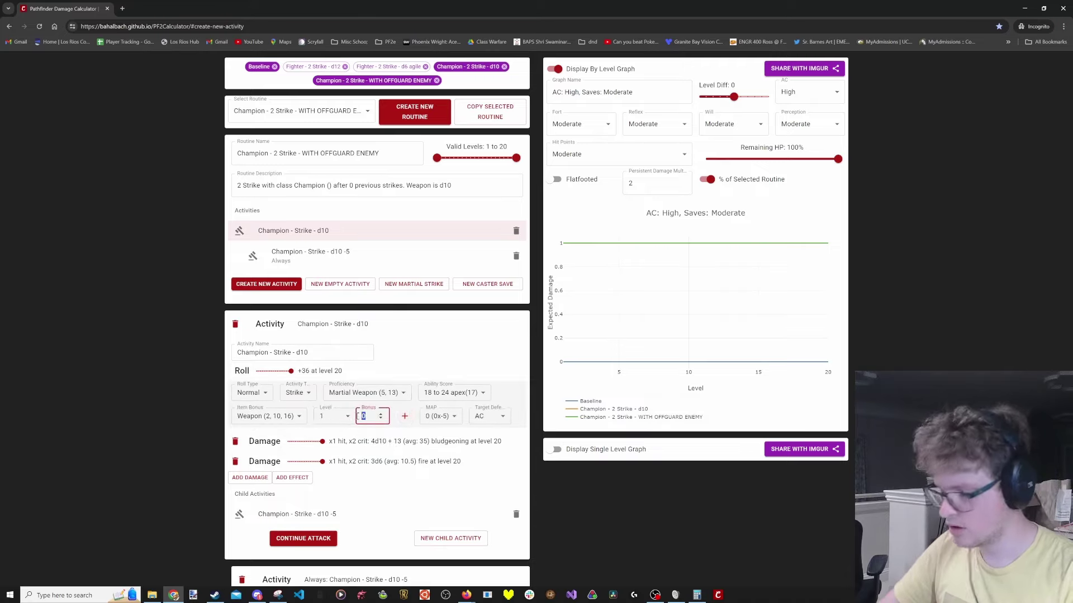
{"action": "type", "text": "2"}
{"action": "left_click", "coordinate": [564, 496]}
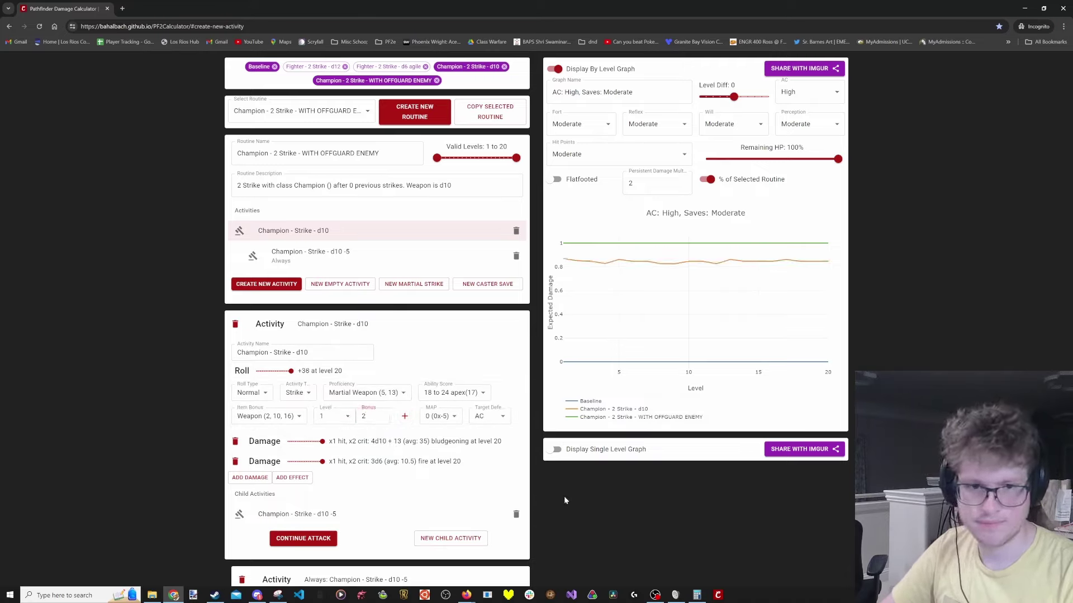
- Give the off-guard routine's second strike, the one at -5, a roll bonus of 2 from level 1
{"action": "left_click", "coordinate": [298, 262]}
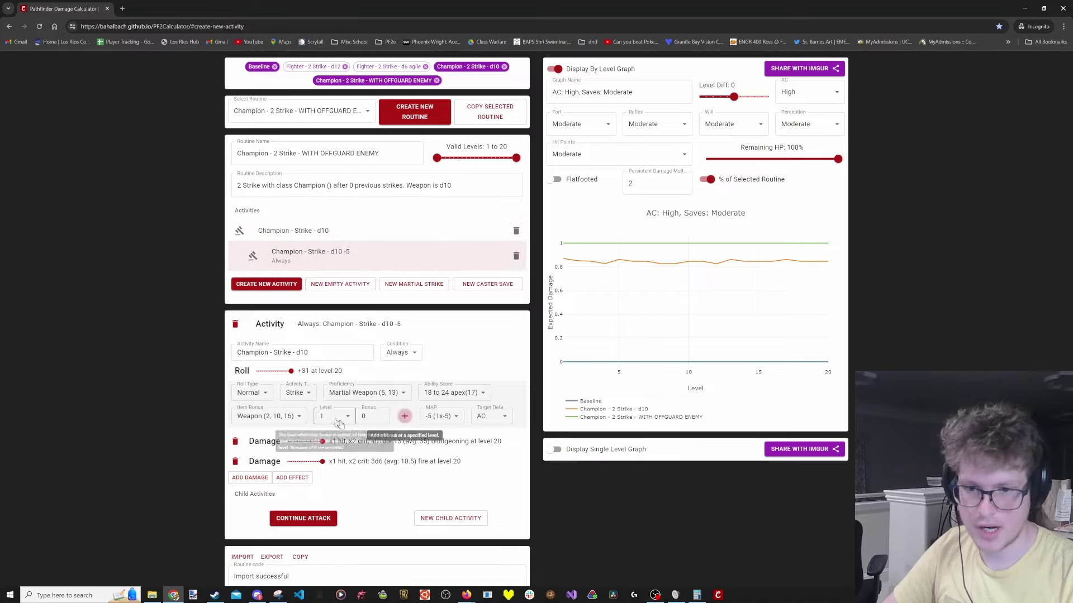
{"action": "left_click", "coordinate": [366, 416]}
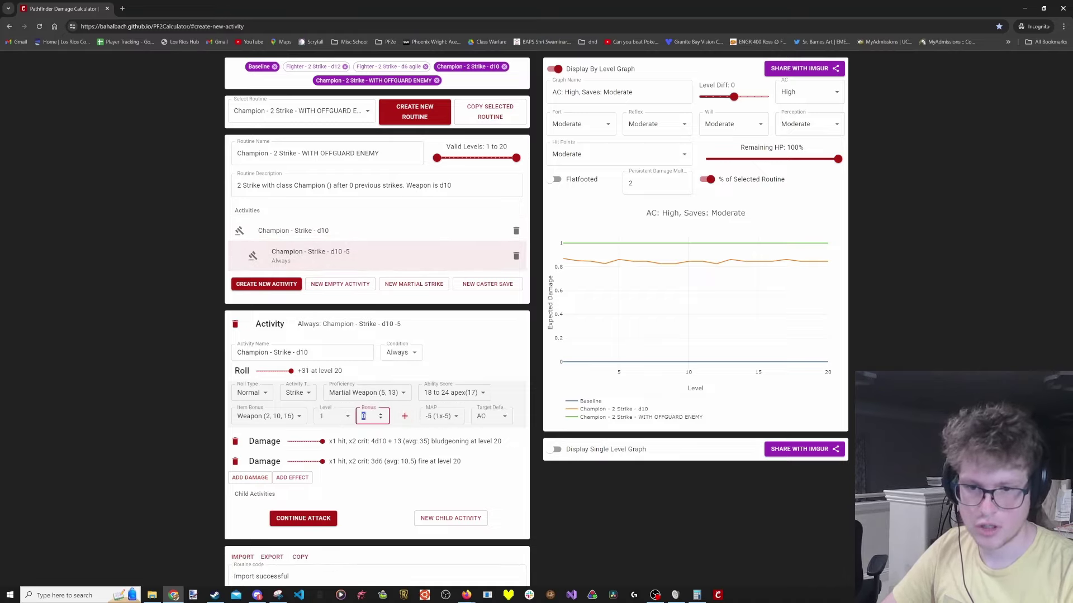
{"action": "type", "text": "2"}
{"action": "left_click", "coordinate": [605, 496]}
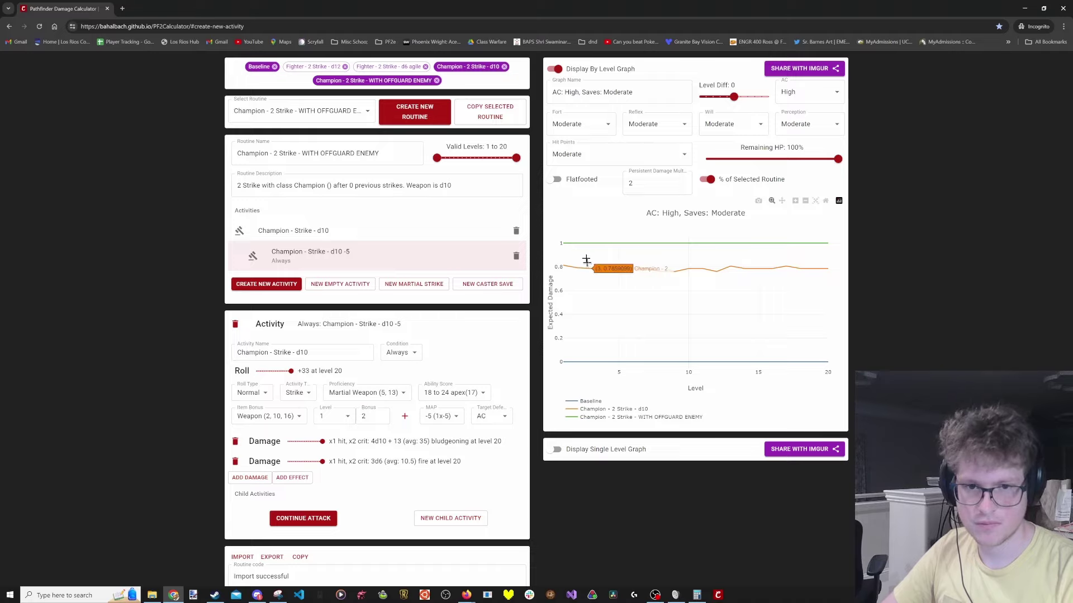
- Select the original Champion - 2 Strike - d10 routine and stop plotting damage as a percentage of the selected routine
{"action": "left_click", "coordinate": [459, 68]}
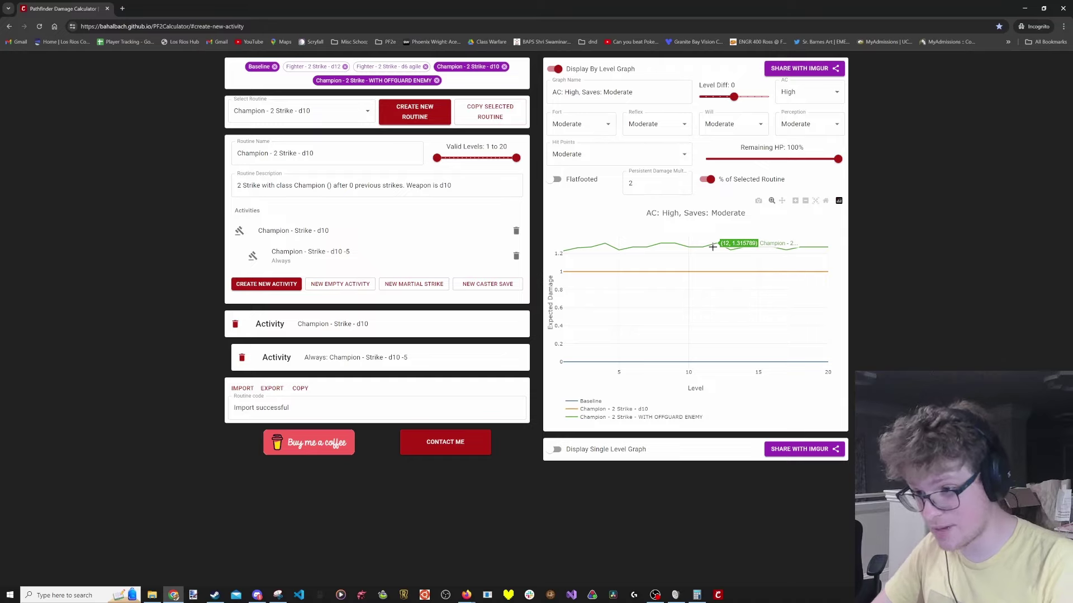
{"action": "left_click", "coordinate": [709, 179]}
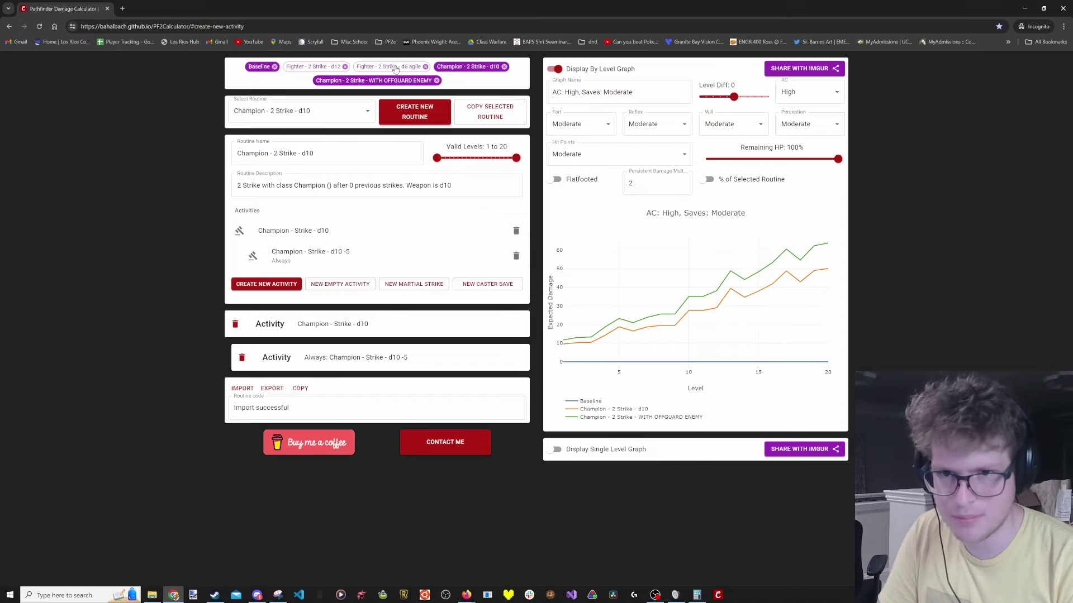
- Hide both Champion routines from the graph and compare the Fighter d12 and d6 agile two-strike routines
{"action": "left_click", "coordinate": [391, 82]}
{"action": "left_click", "coordinate": [475, 67]}
{"action": "left_click", "coordinate": [391, 66]}
{"action": "left_click", "coordinate": [308, 68]}
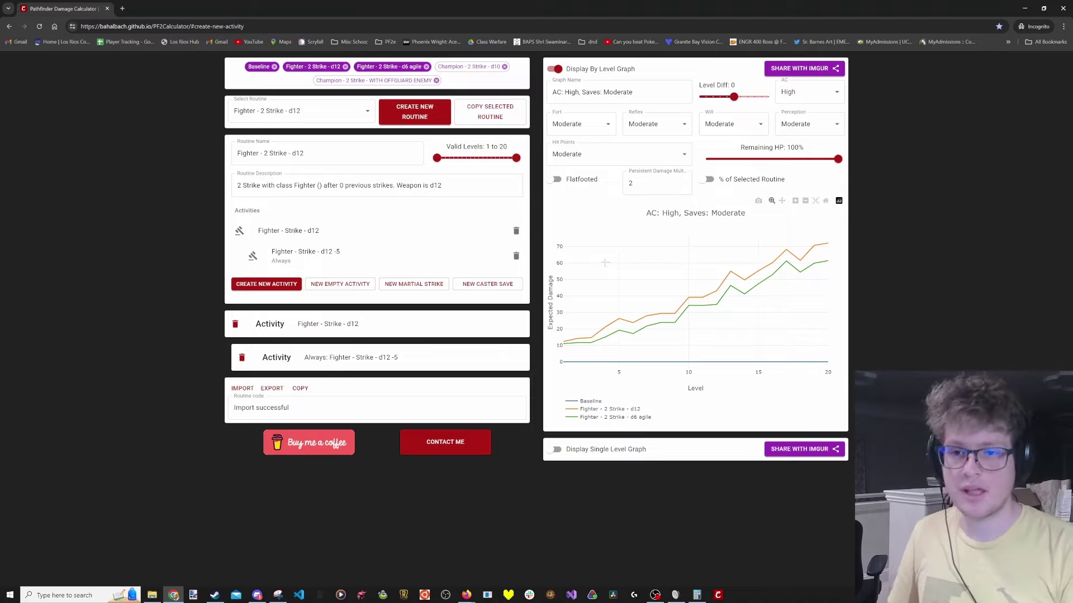
{"action": "left_click", "coordinate": [365, 68]}
{"action": "left_click", "coordinate": [365, 67]}
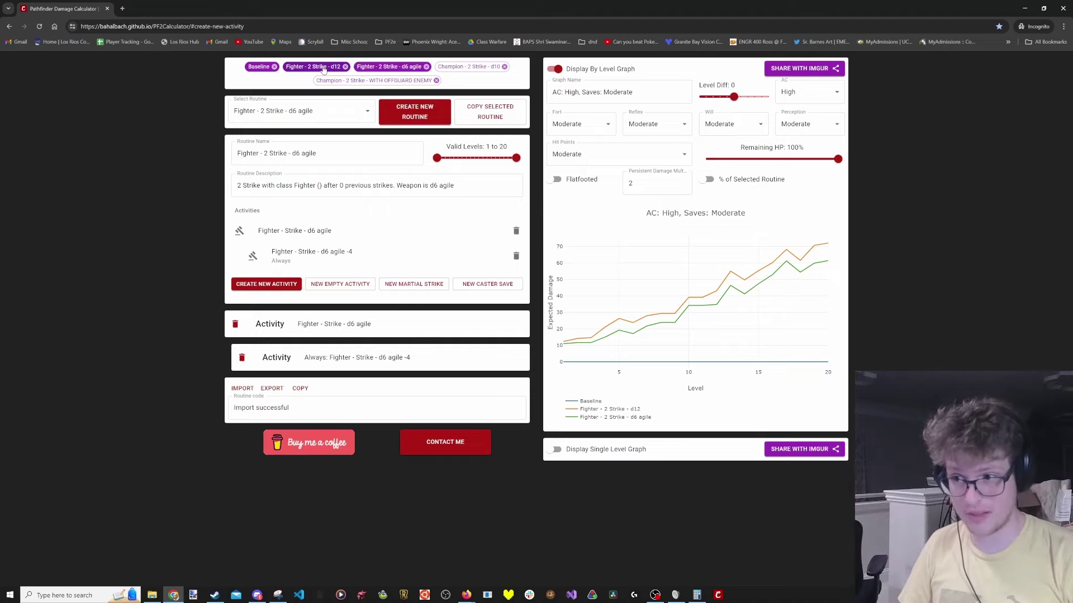
{"action": "mouse_move", "coordinate": [696, 297]}
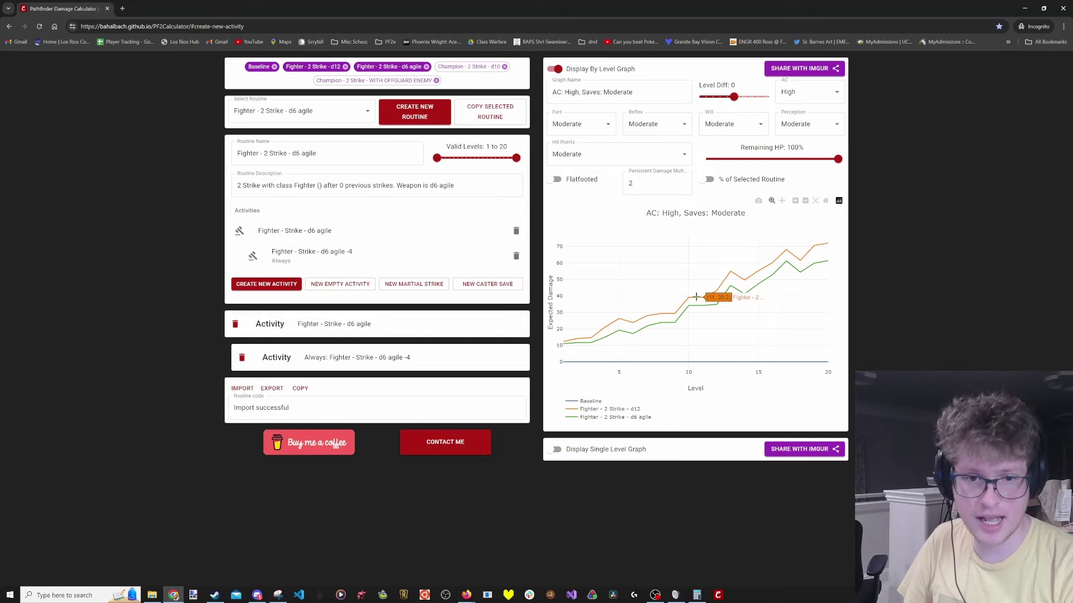
- Switch to the main.py script in Replit and examine its damage variables and expected-value calculation
{"action": "key", "text": "ctrl+plus"}
{"action": "key", "text": "ctrl+plus"}
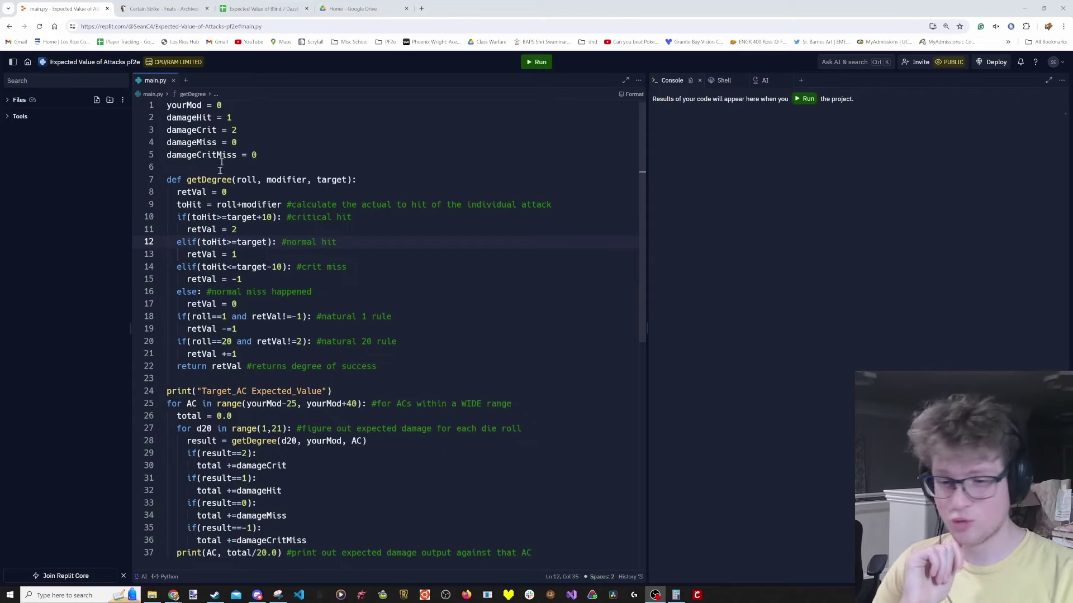
{"action": "scroll", "coordinate": [238, 335], "scroll_direction": "down", "scroll_amount": 2}
{"action": "scroll", "coordinate": [239, 335], "scroll_direction": "down", "scroll_amount": 1}
{"action": "scroll", "coordinate": [239, 358], "scroll_direction": "up", "scroll_amount": 3}
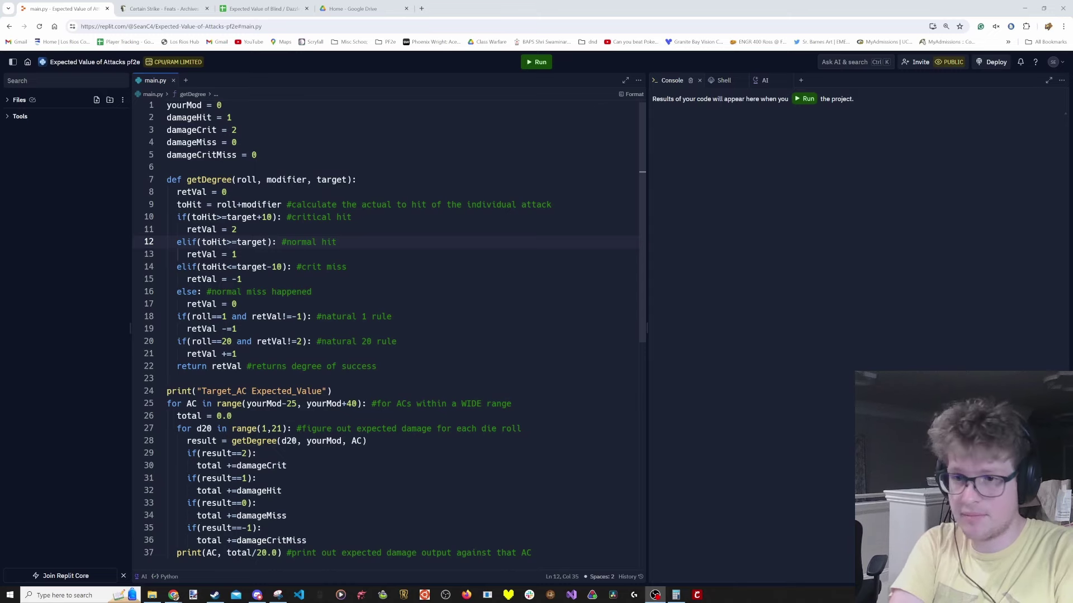
{"action": "scroll", "coordinate": [307, 184], "scroll_direction": "up", "scroll_amount": 1}
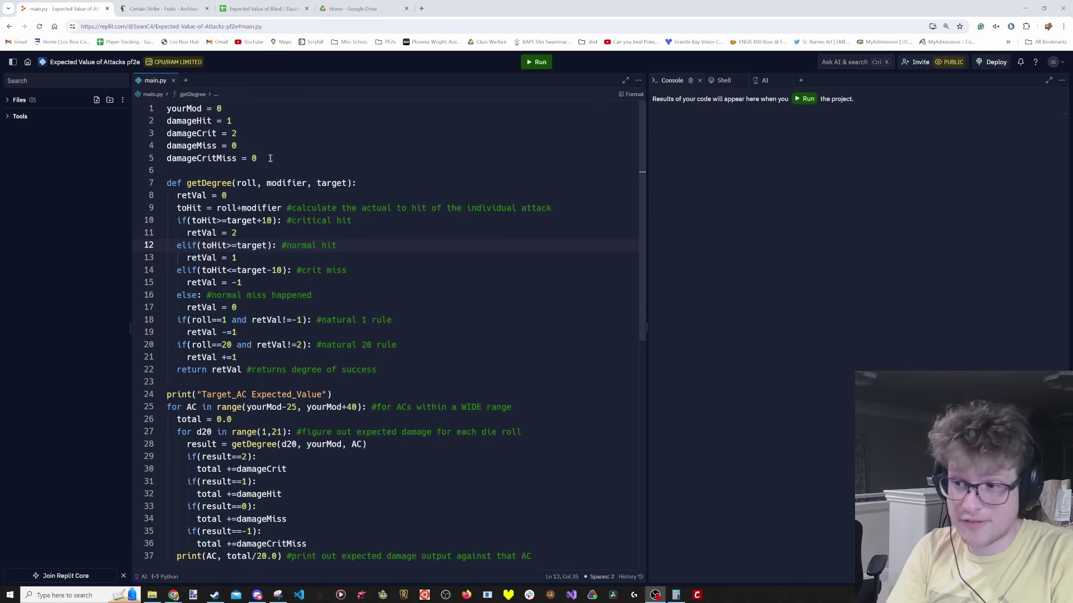
{"action": "left_click_drag", "start_coordinate": [269, 159], "coordinate": [168, 108]}
{"action": "left_click", "coordinate": [352, 221]}
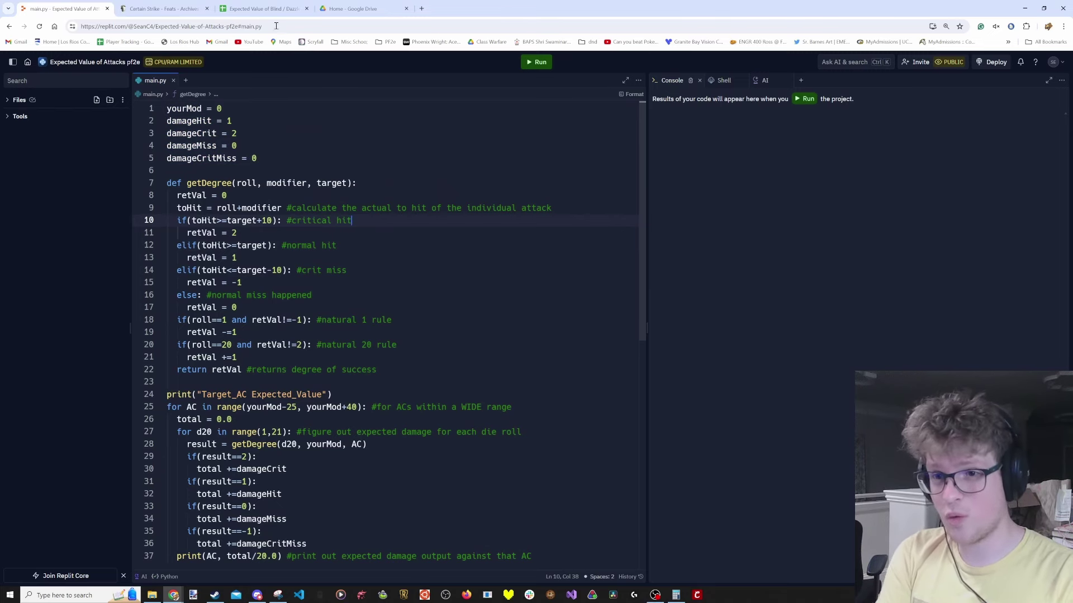
- Switch to the Expected Value of Blind / Dazzled spreadsheet and examine the visual example's to-hit assumption in H3
{"action": "left_click", "coordinate": [248, 10]}
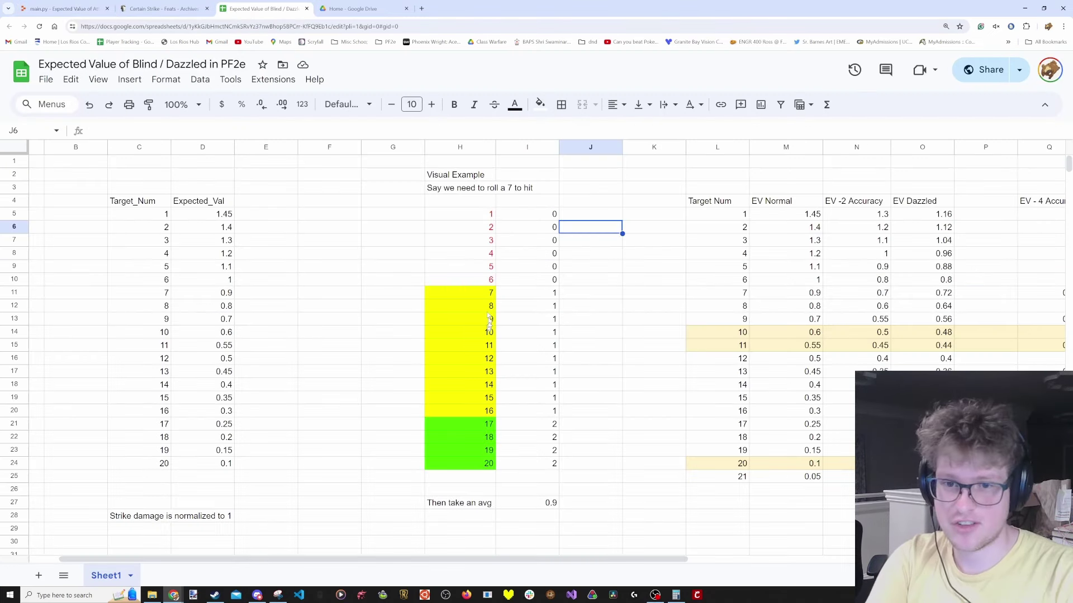
{"action": "left_click", "coordinate": [439, 190]}
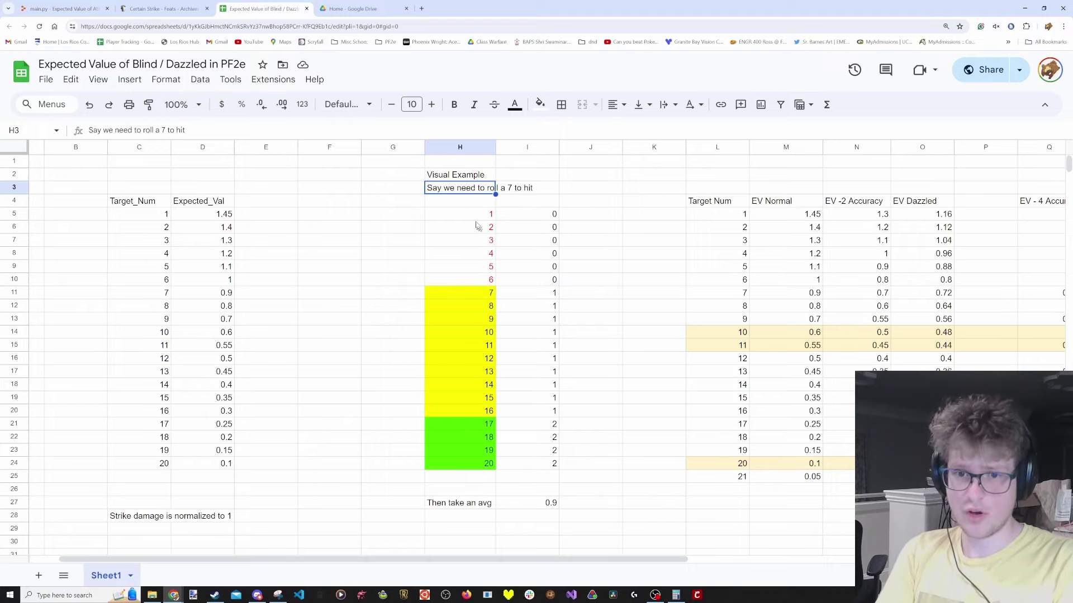
{"action": "double_click", "coordinate": [476, 193]}
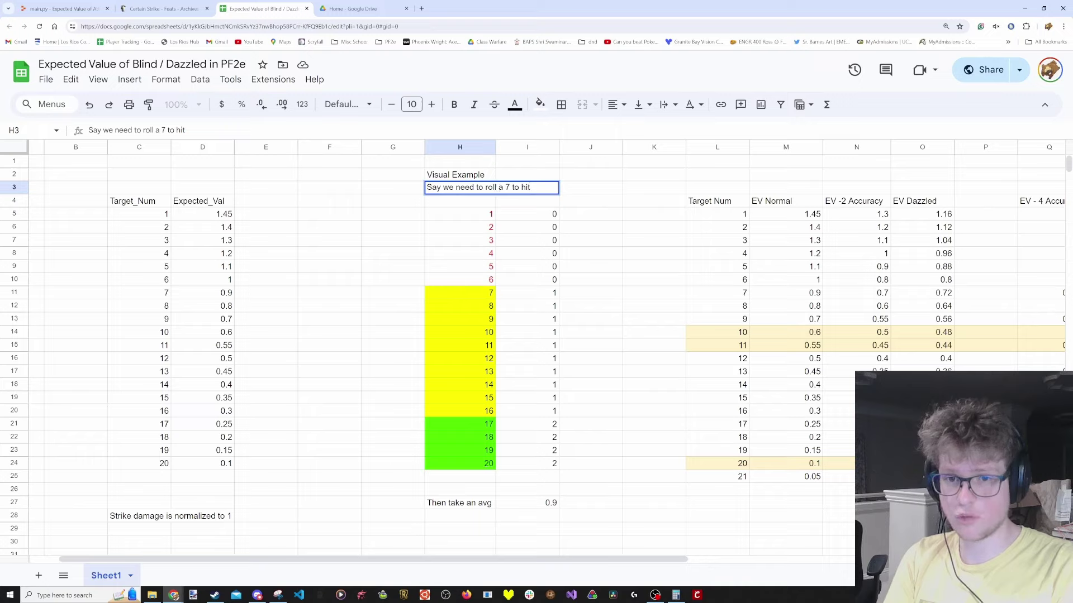
{"action": "double_click", "coordinate": [507, 188]}
{"action": "left_click", "coordinate": [518, 242]}
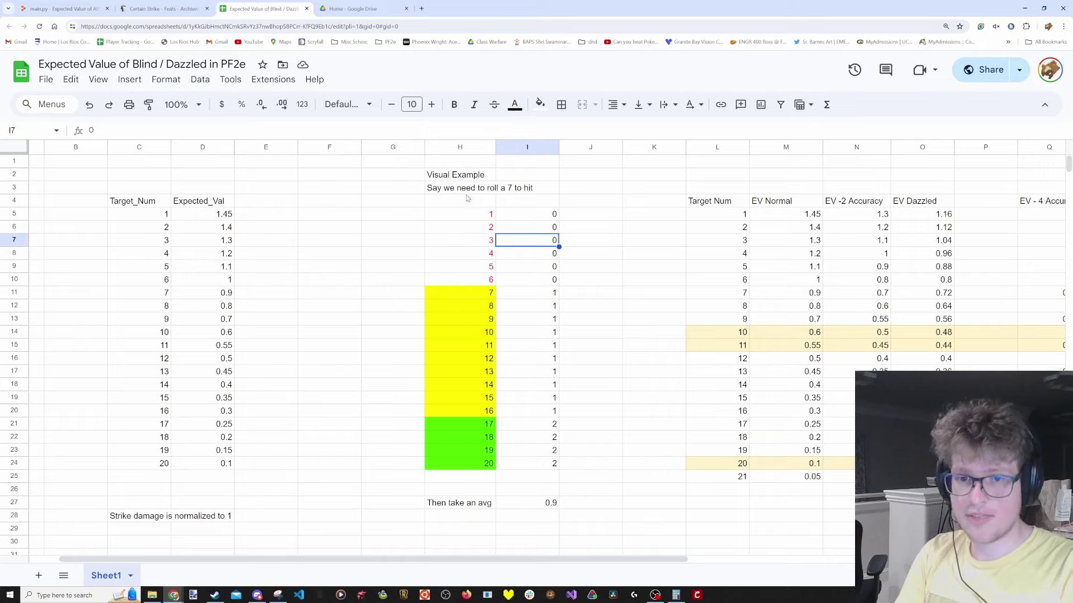
{"action": "double_click", "coordinate": [505, 187]}
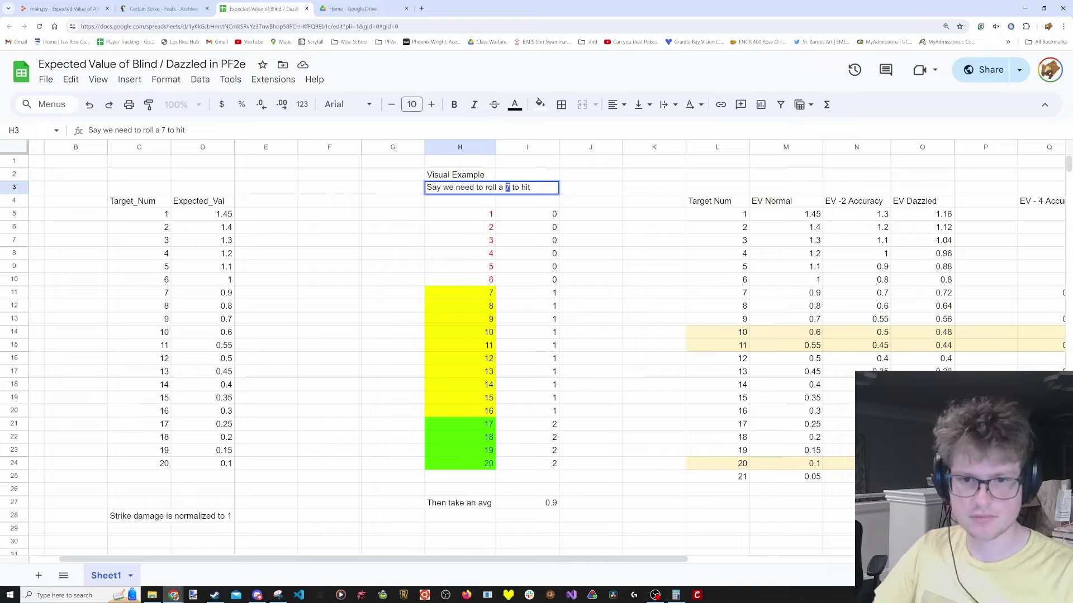
- Examine the normalized damage values in I5:I24 for each die roll, including the critical hits in I21:I24
{"action": "left_click_drag", "start_coordinate": [482, 218], "coordinate": [550, 416]}
{"action": "left_click_drag", "start_coordinate": [554, 293], "coordinate": [527, 465]}
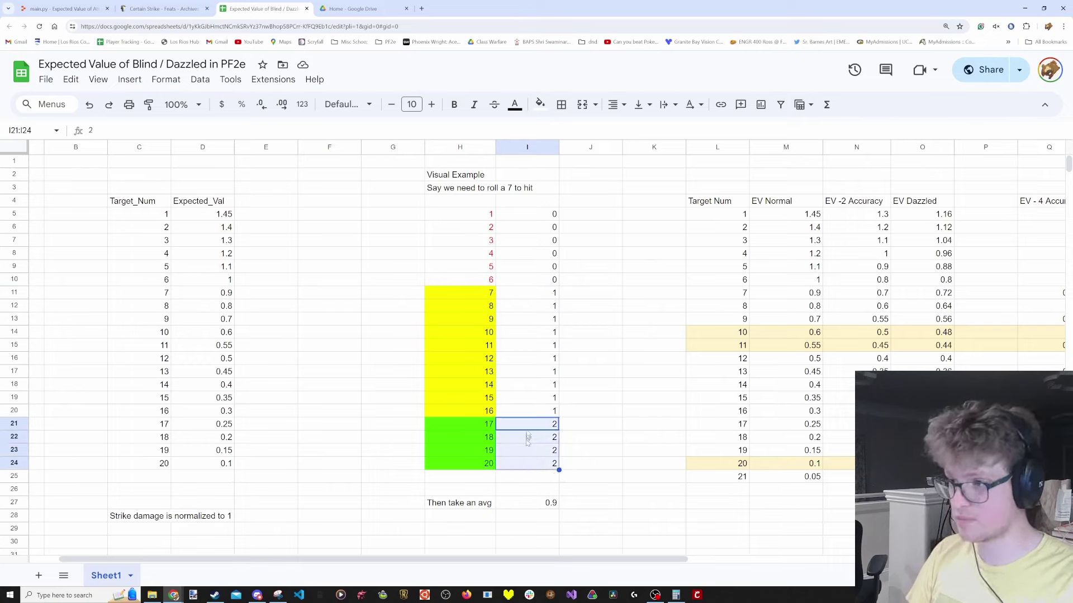
{"action": "left_click_drag", "start_coordinate": [529, 218], "coordinate": [536, 466]}
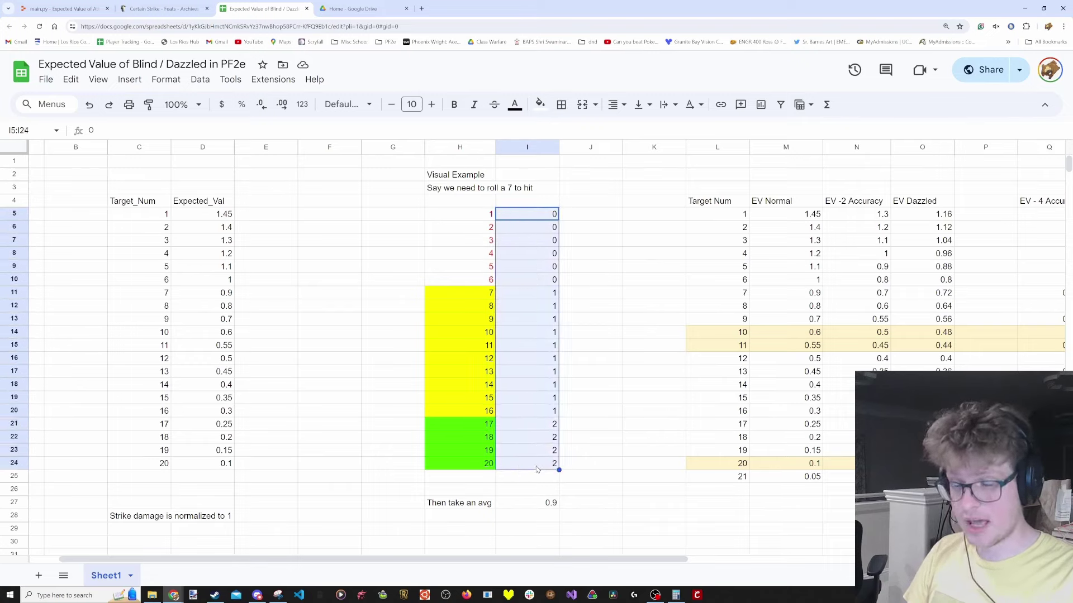
- Inspect the average formula in I27 and the cell range it covers
{"action": "double_click", "coordinate": [534, 509]}
{"action": "left_click", "coordinate": [601, 453]}
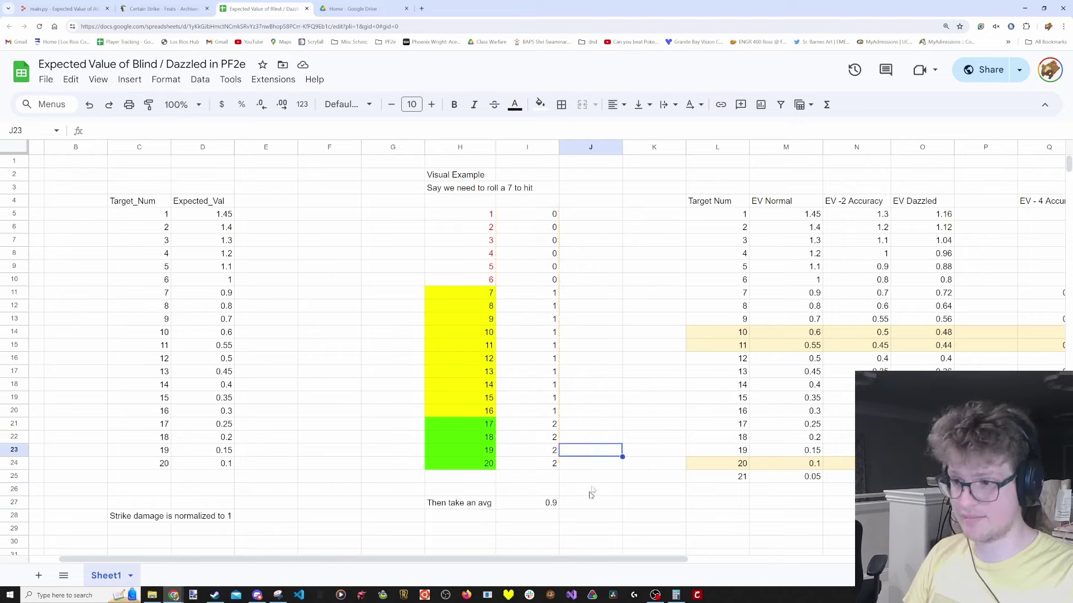
{"action": "double_click", "coordinate": [538, 511]}
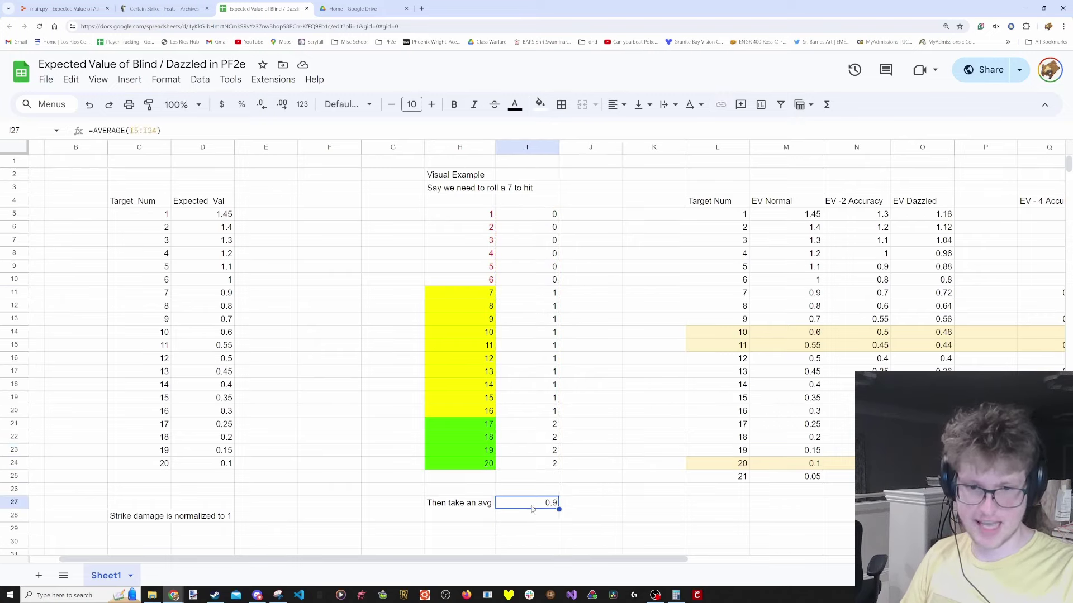
{"action": "left_click", "coordinate": [628, 342]}
{"action": "double_click", "coordinate": [518, 505]}
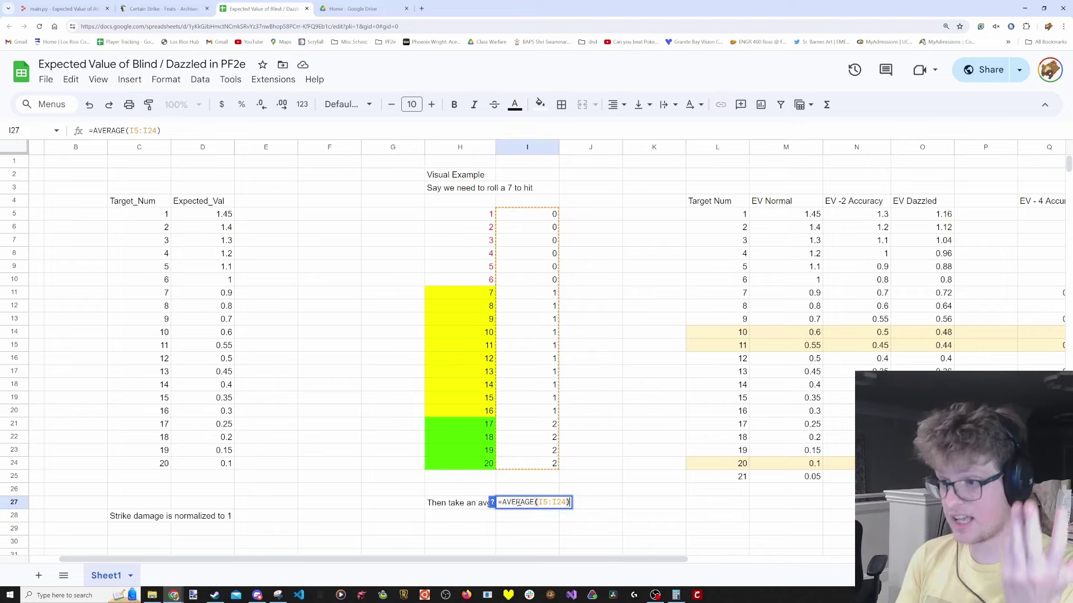
- Leave the I27 formula, switch to the main.py script in Replit and examine the nested AC and d20 loops in lines 25–27
{"action": "left_click", "coordinate": [630, 314]}
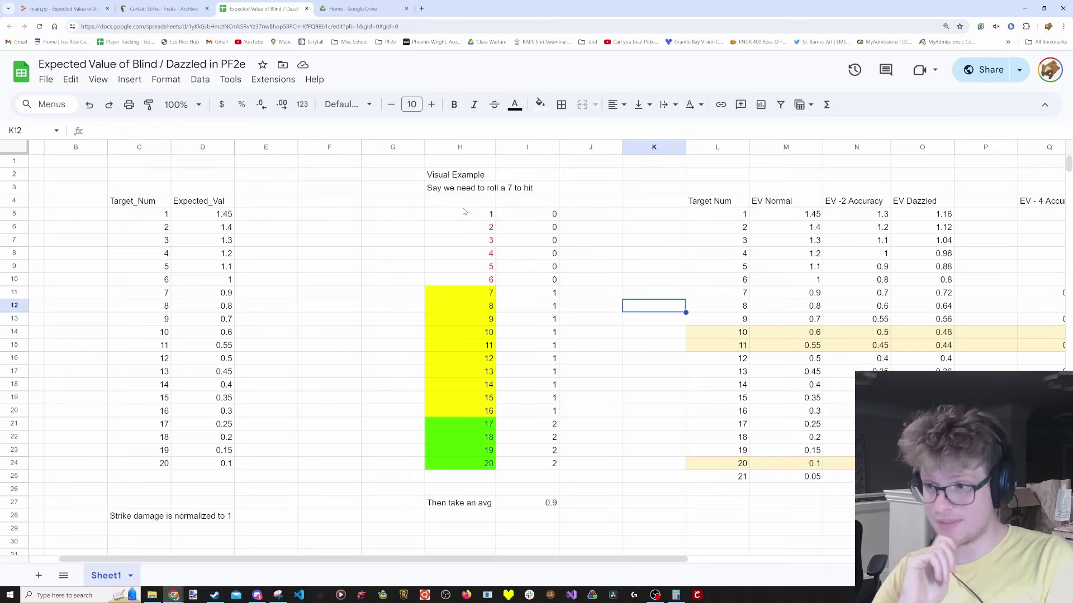
{"action": "left_click", "coordinate": [62, 9]}
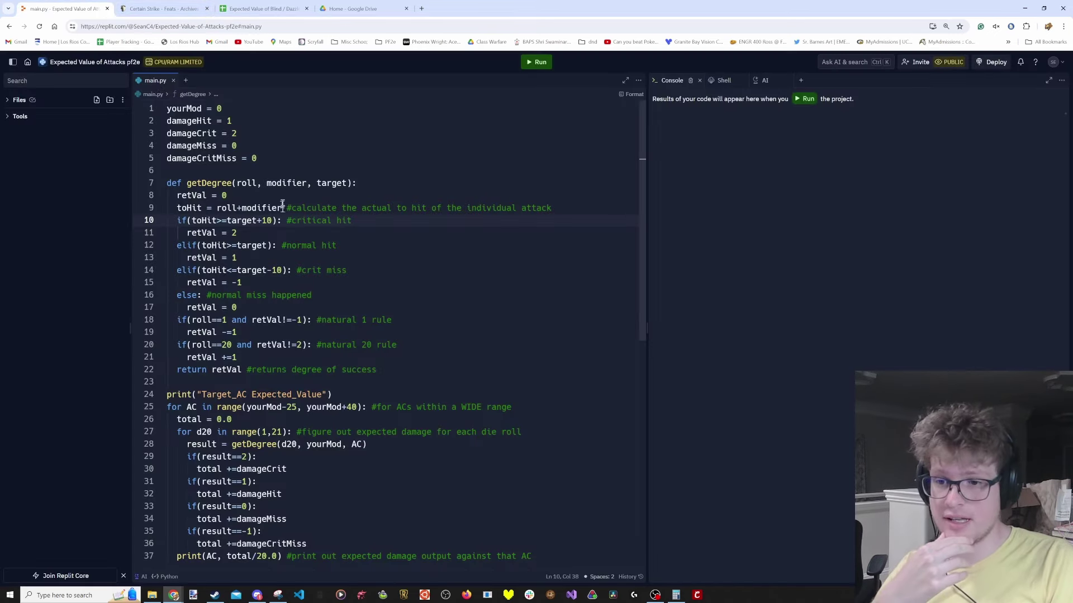
{"action": "scroll", "coordinate": [290, 224], "scroll_direction": "down", "scroll_amount": 2}
{"action": "scroll", "coordinate": [306, 260], "scroll_direction": "up", "scroll_amount": 2}
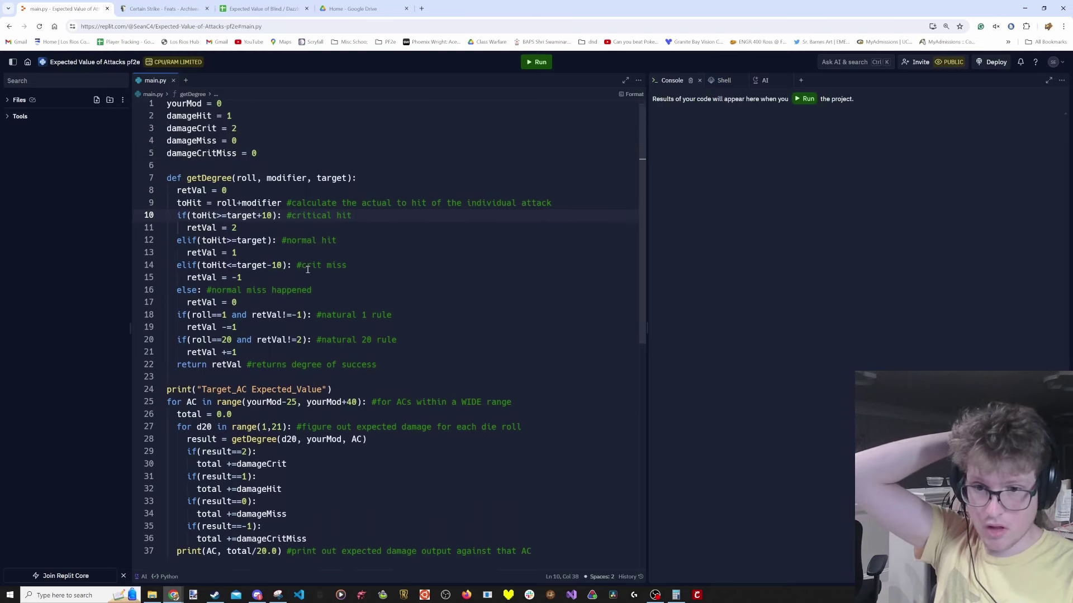
{"action": "scroll", "coordinate": [287, 246], "scroll_direction": "down", "scroll_amount": 1}
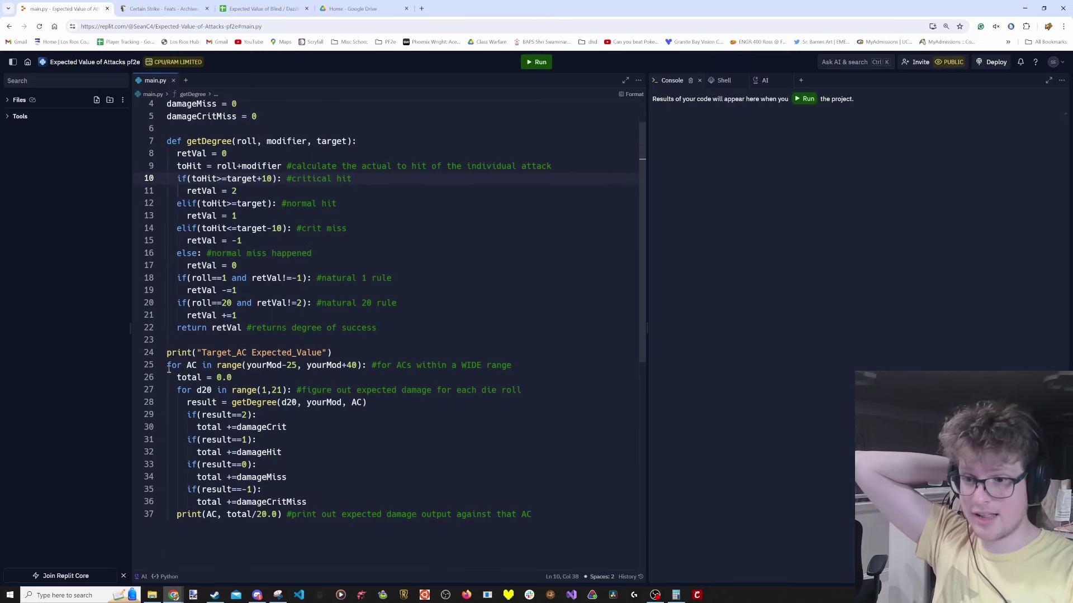
{"action": "left_click_drag", "start_coordinate": [167, 366], "coordinate": [237, 365]}
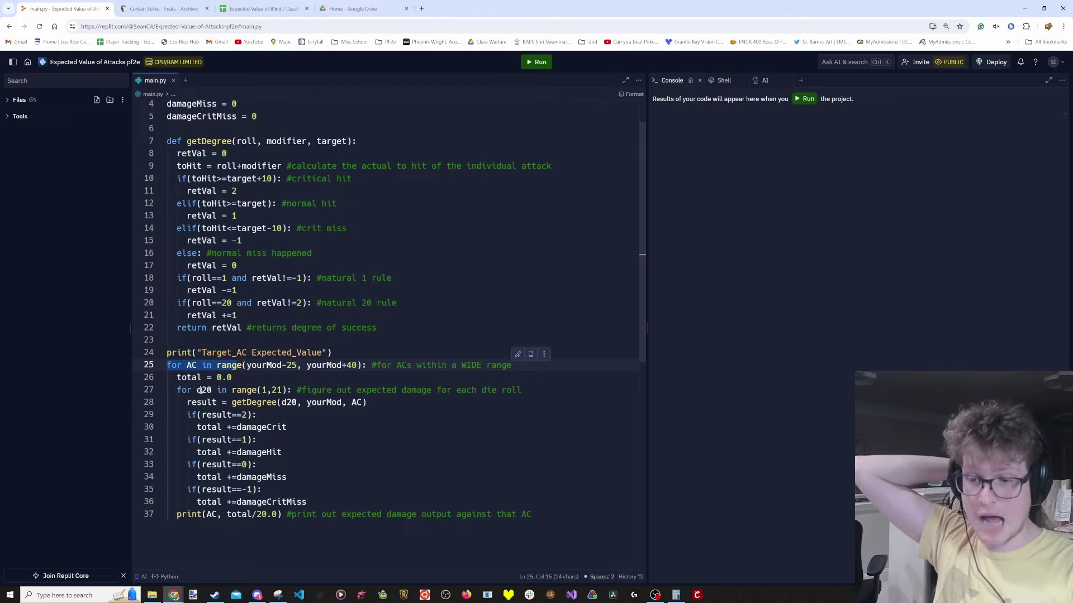
{"action": "left_click_drag", "start_coordinate": [179, 390], "coordinate": [168, 366]}
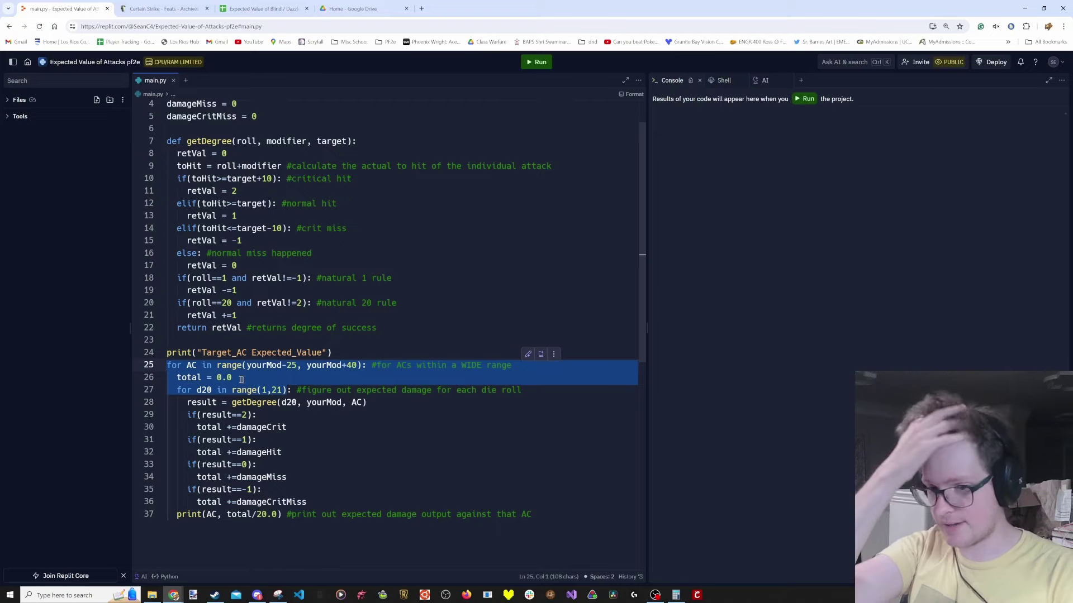
{"action": "left_click", "coordinate": [267, 380]}
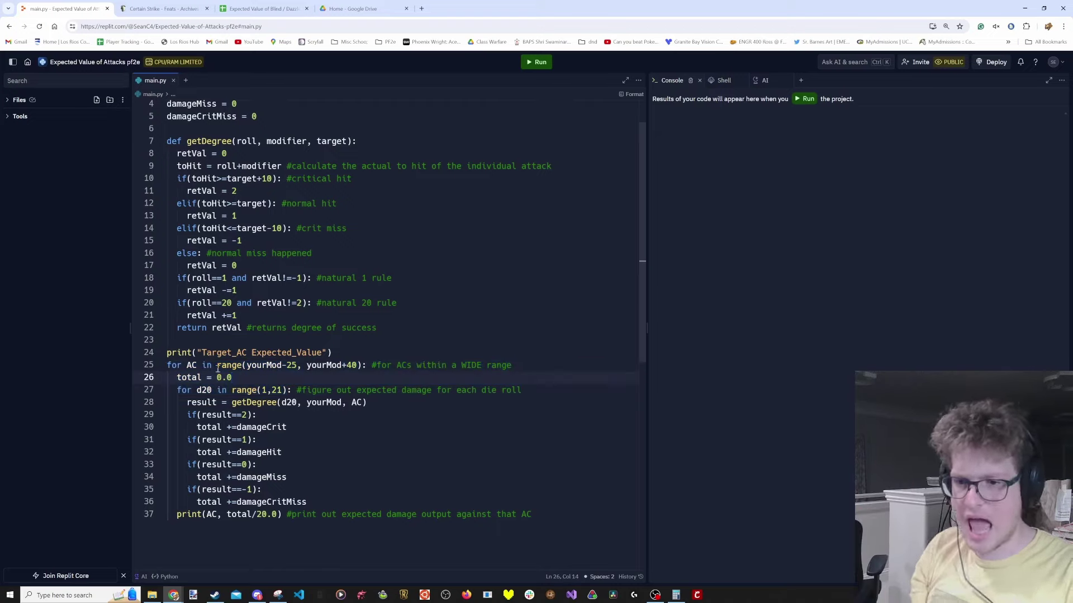
- Highlight the AC range in line 25 and the d20 range in line 27 to inspect the values each loop covers
{"action": "left_click_drag", "start_coordinate": [217, 366], "coordinate": [360, 366]}
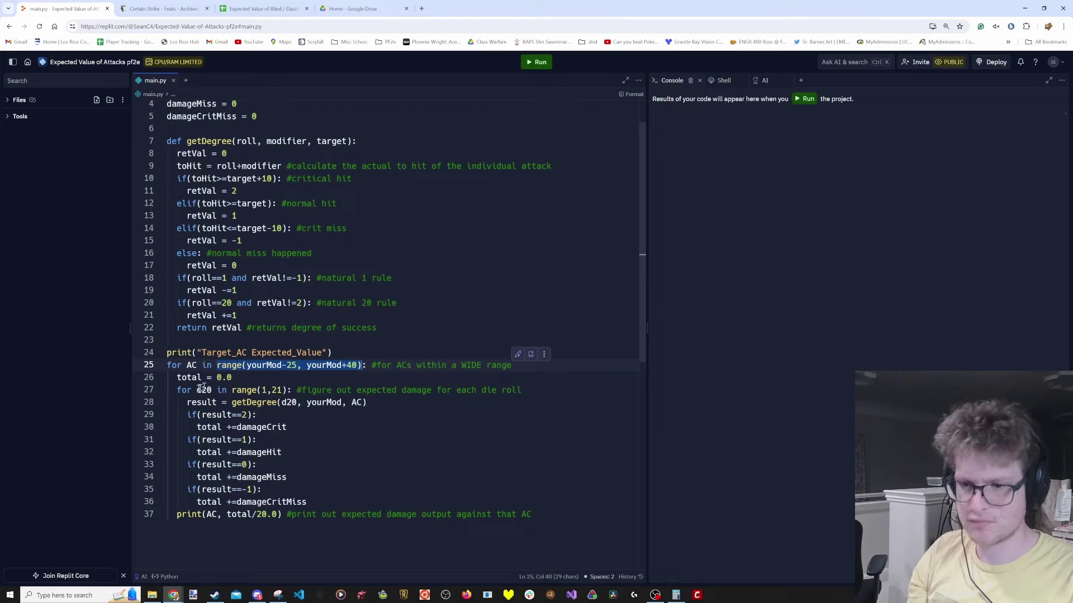
{"action": "left_click_drag", "start_coordinate": [196, 390], "coordinate": [293, 391]}
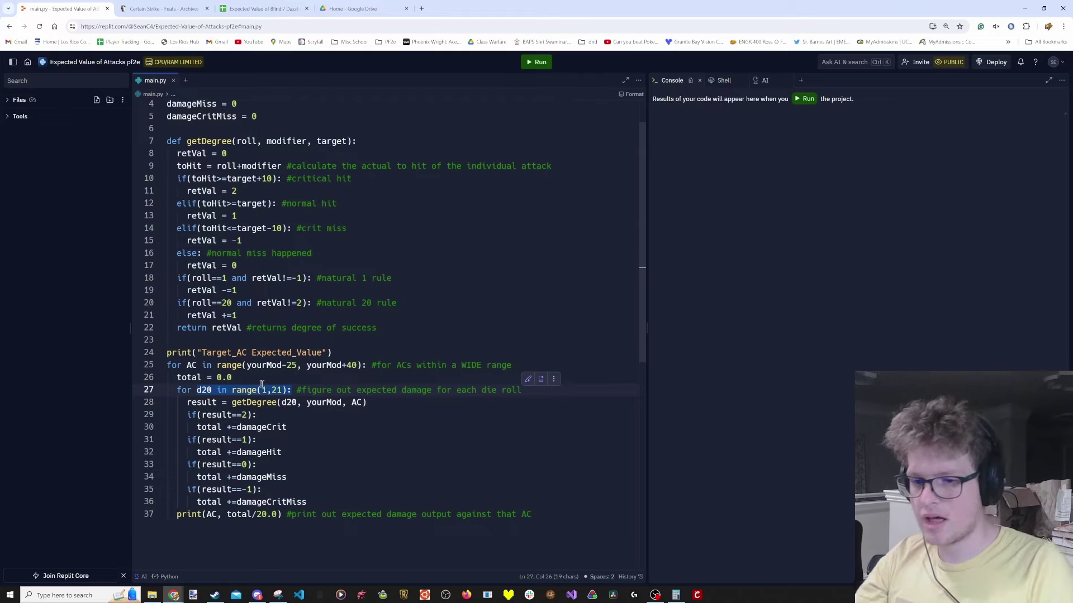
{"action": "left_click_drag", "start_coordinate": [186, 366], "coordinate": [283, 369]}
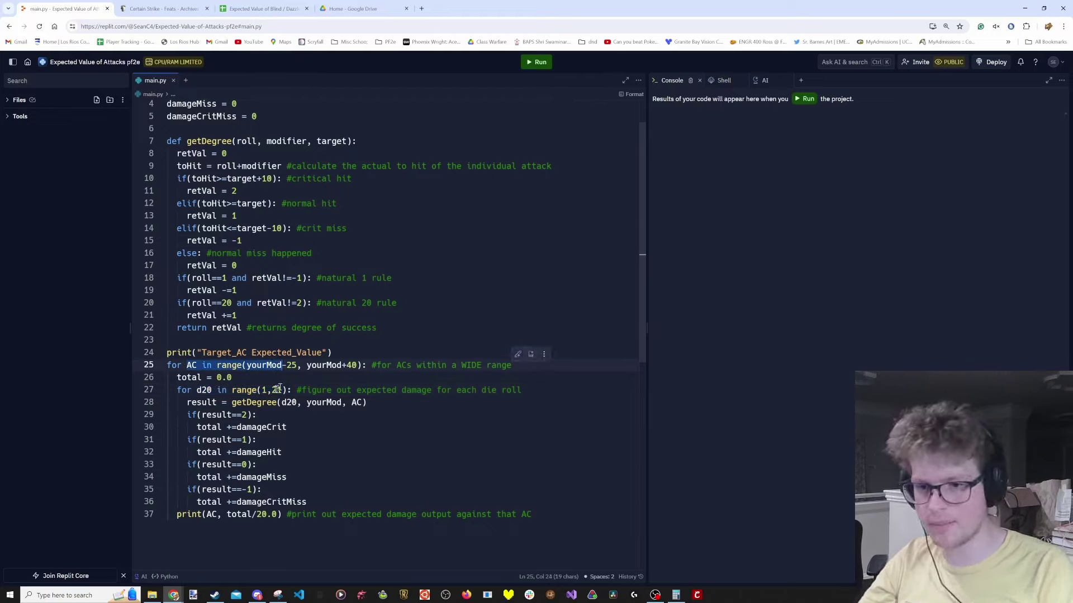
{"action": "left_click_drag", "start_coordinate": [216, 378], "coordinate": [296, 393]}
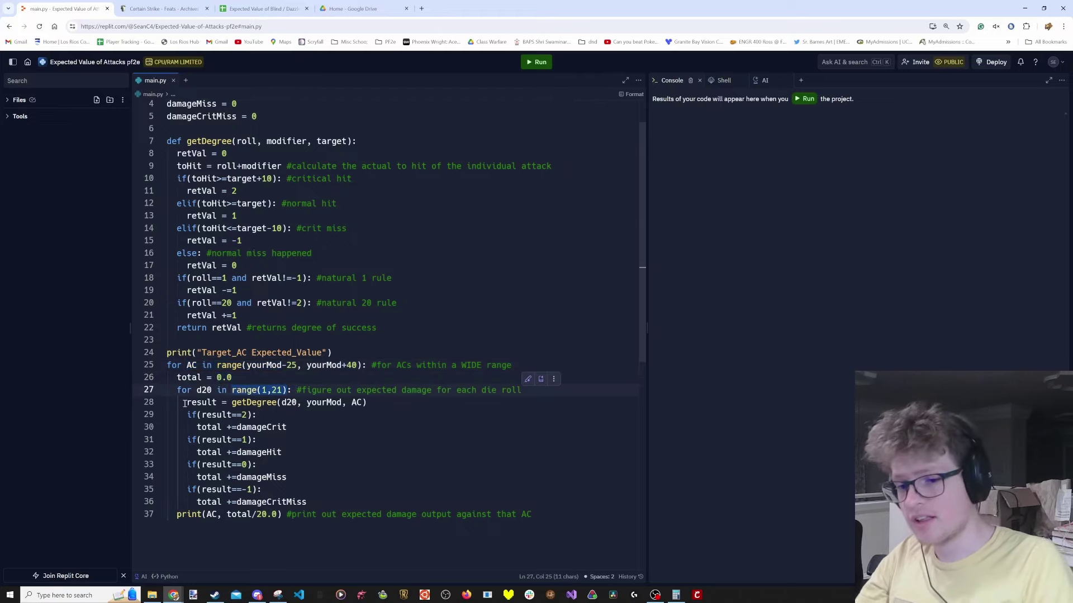
- Examine the getDegree call in line 28 and the function's critical hit, critical miss, natural 1 and natural 20 rules
{"action": "left_click_drag", "start_coordinate": [186, 402], "coordinate": [364, 403]}
{"action": "left_click_drag", "start_coordinate": [377, 328], "coordinate": [152, 143]}
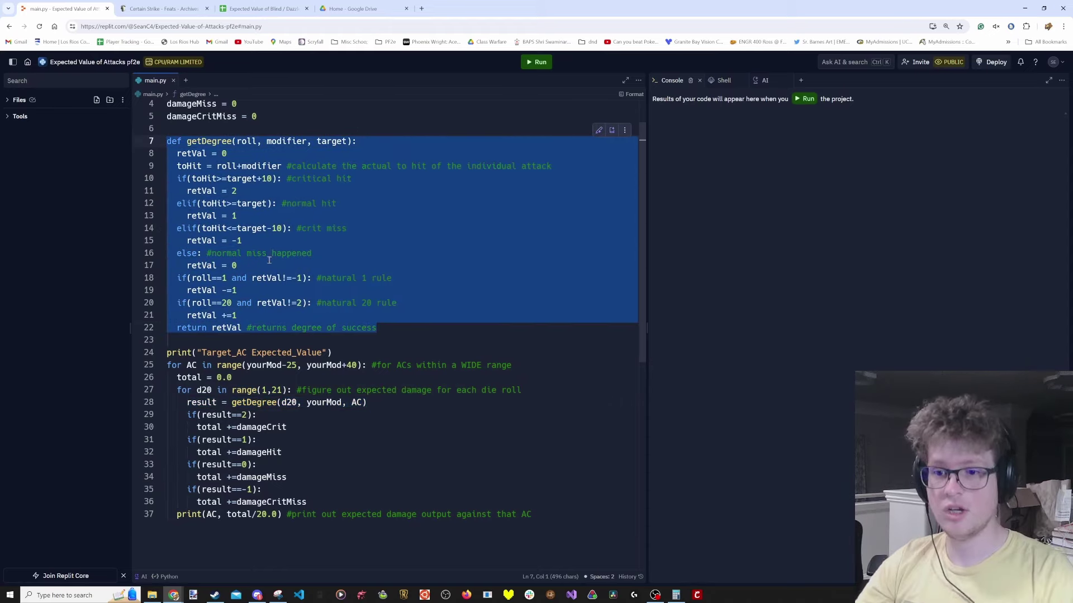
{"action": "left_click", "coordinate": [406, 215]}
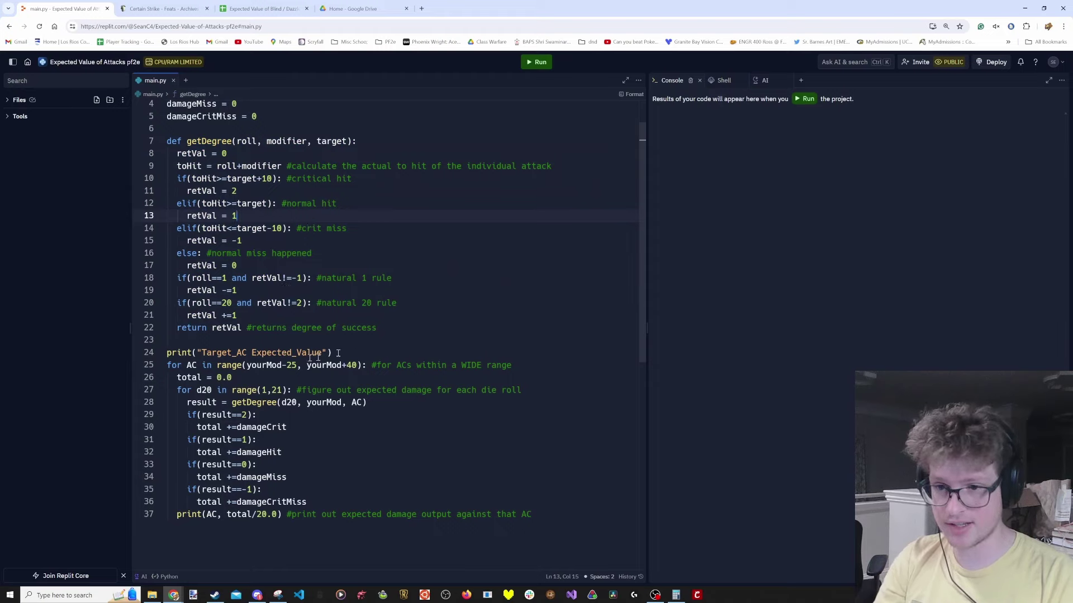
{"action": "left_click_drag", "start_coordinate": [178, 179], "coordinate": [278, 179]}
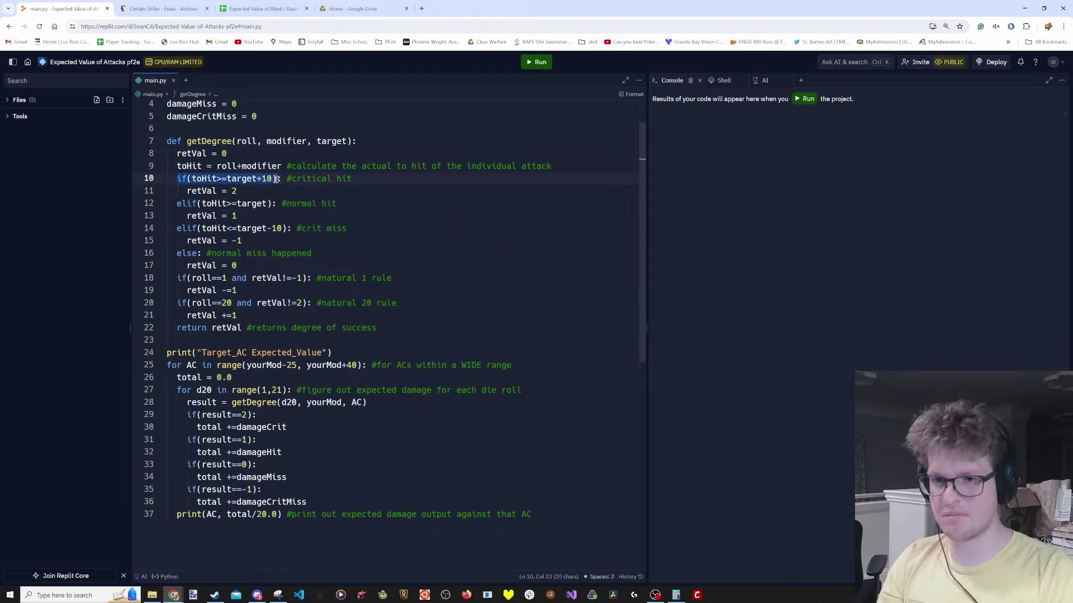
{"action": "left_click_drag", "start_coordinate": [187, 229], "coordinate": [230, 229]}
{"action": "left_click_drag", "start_coordinate": [307, 327], "coordinate": [168, 301]}
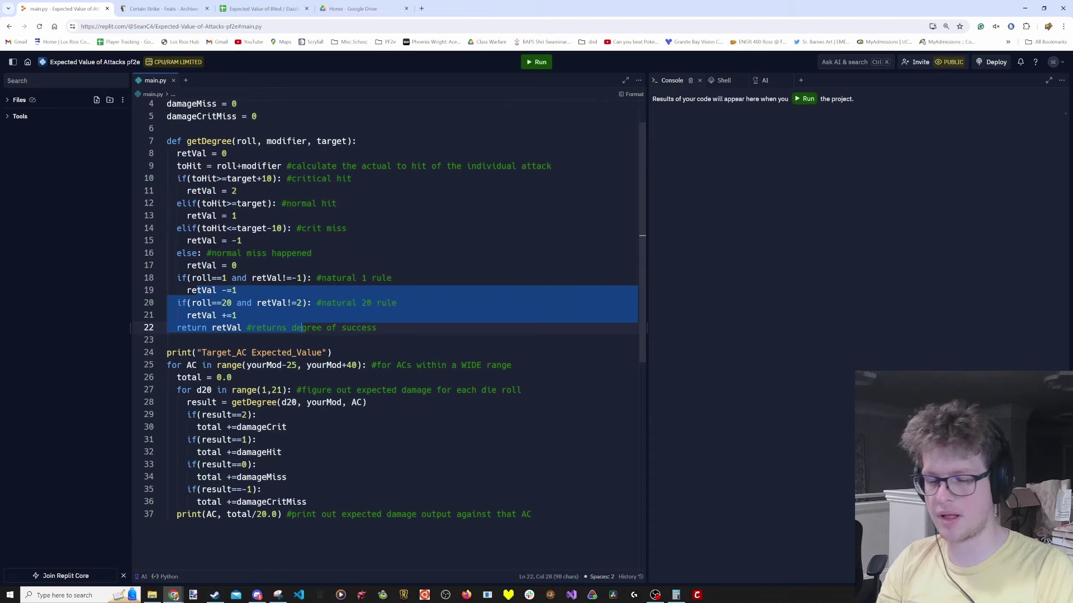
{"action": "left_click", "coordinate": [306, 328]}
{"action": "left_click_drag", "start_coordinate": [267, 311], "coordinate": [182, 275]}
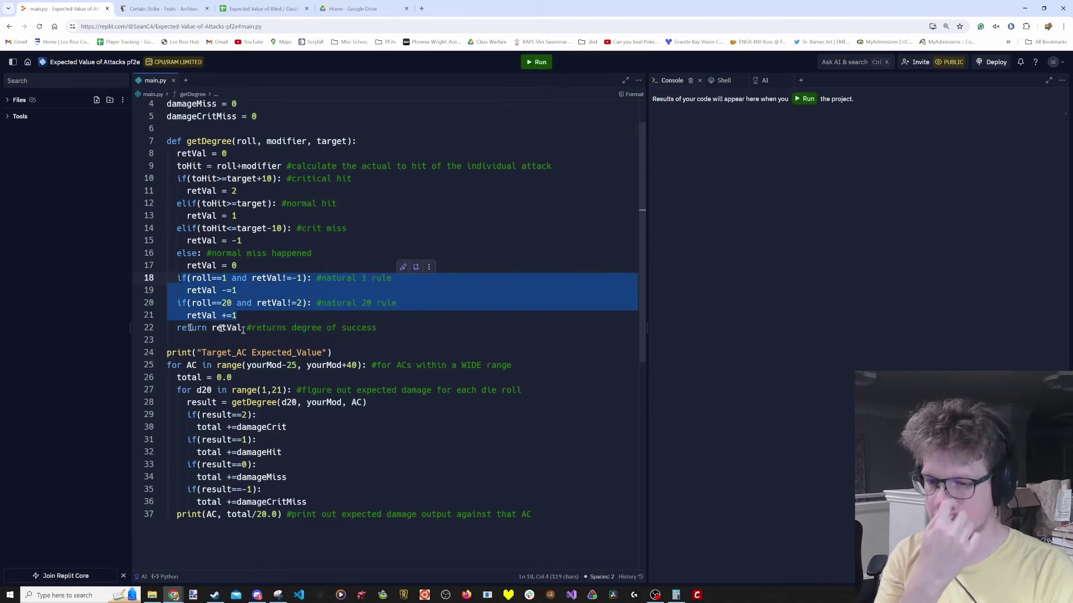
- Examine how lines 29–36 add damage per degree of success and the damage variables defined in lines 2–5
{"action": "scroll", "coordinate": [335, 345], "scroll_direction": "down", "scroll_amount": 2}
{"action": "scroll", "coordinate": [268, 338], "scroll_direction": "down", "scroll_amount": 1}
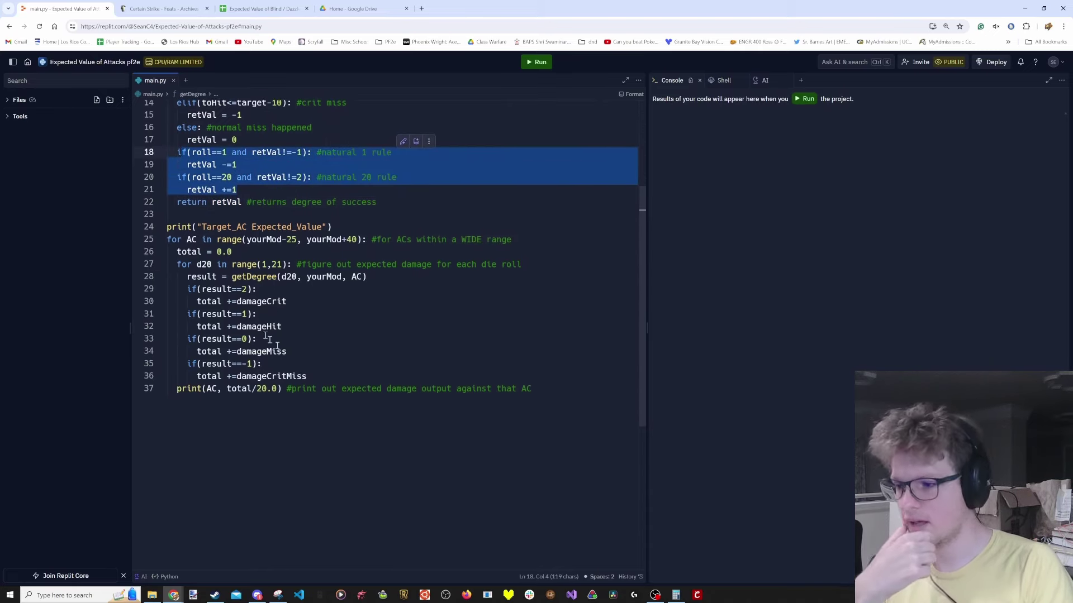
{"action": "left_click_drag", "start_coordinate": [207, 289], "coordinate": [310, 376]}
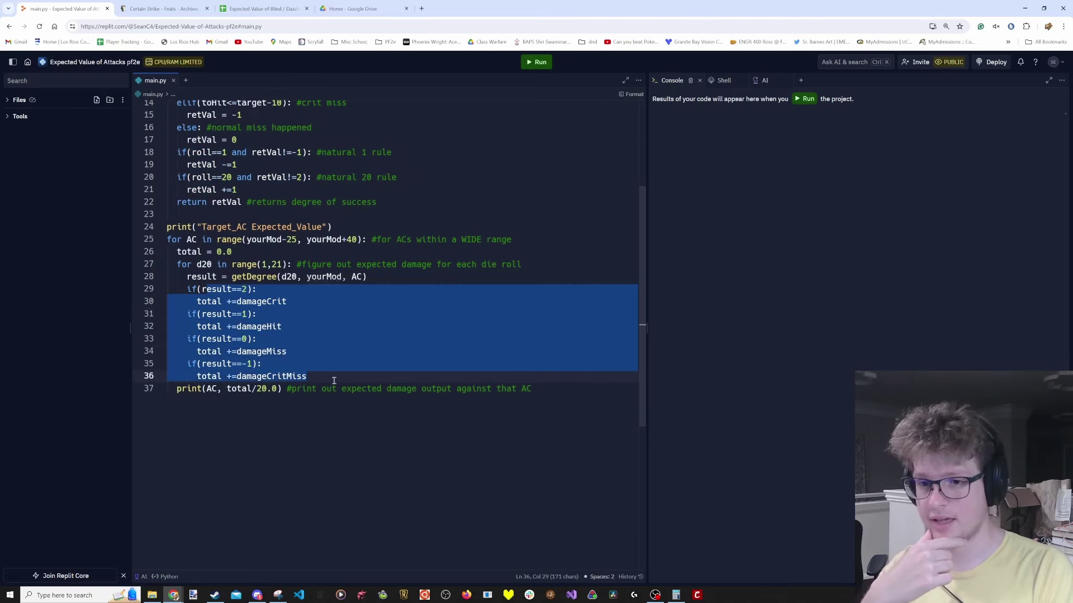
{"action": "scroll", "coordinate": [302, 356], "scroll_direction": "up", "scroll_amount": 5}
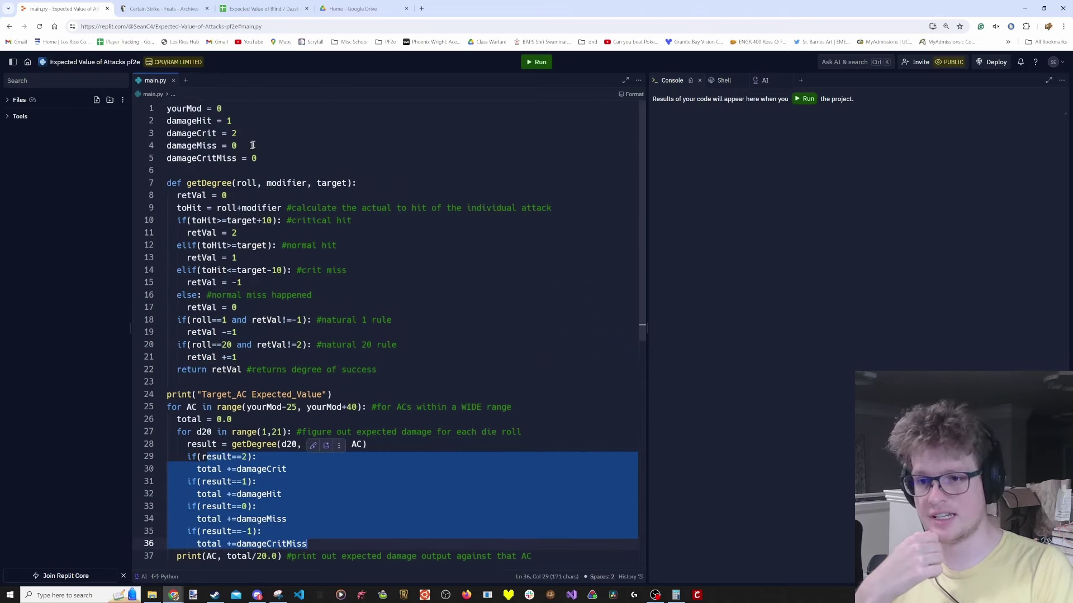
{"action": "left_click_drag", "start_coordinate": [258, 159], "coordinate": [167, 159]}
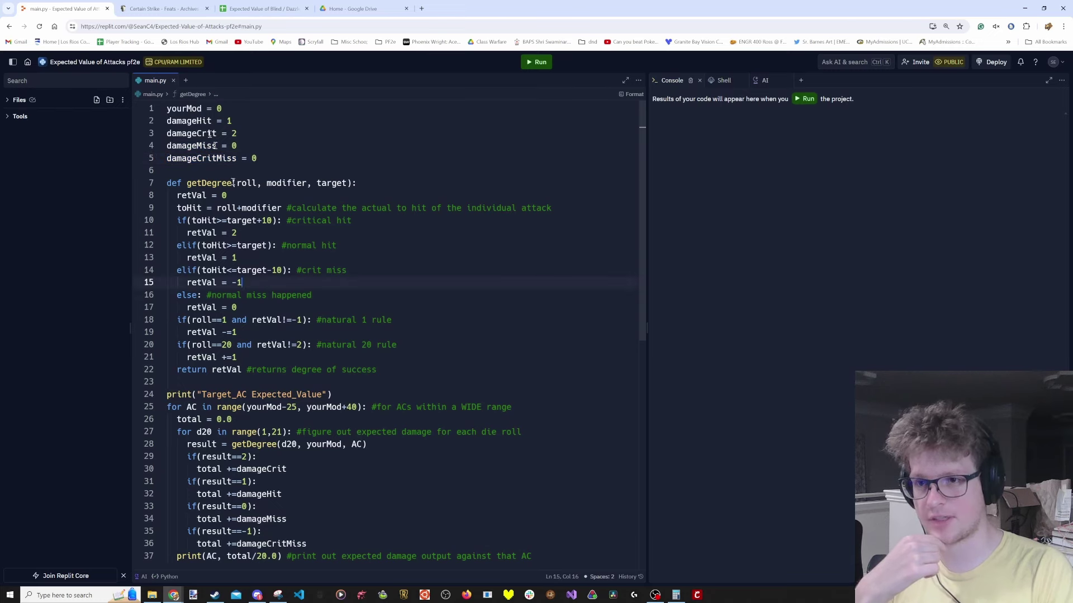
- Switch to the Certain Strike feat page on Archives of Nethys and highlight its failure effect up to "on a hit"
{"action": "left_click", "coordinate": [162, 9]}
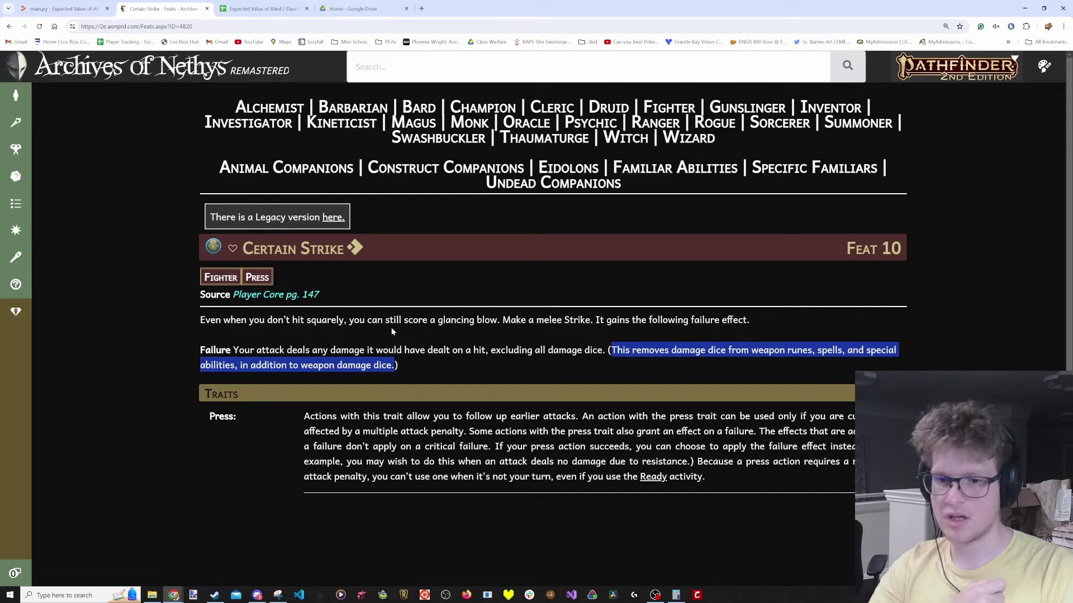
{"action": "left_click", "coordinate": [548, 321]}
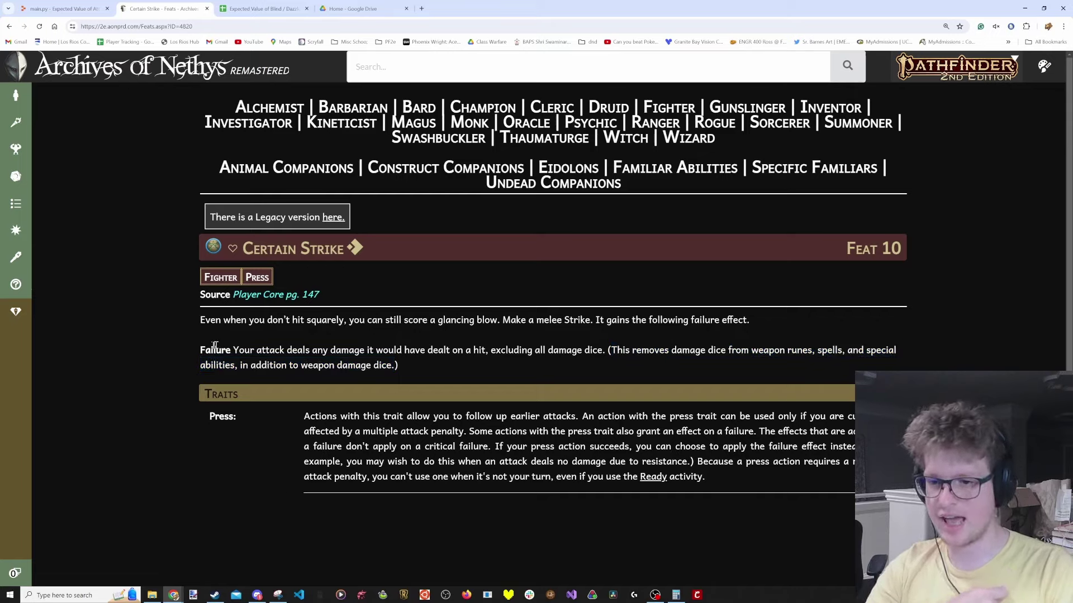
{"action": "left_click_drag", "start_coordinate": [201, 347], "coordinate": [489, 351]}
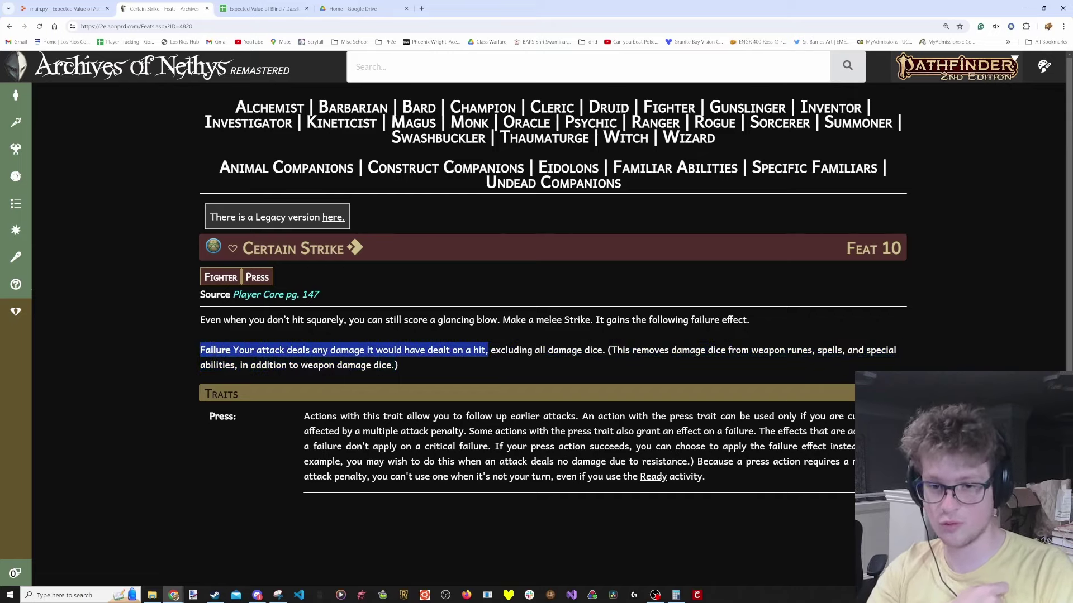
- Return to the main.py script in Replit and set damageMiss to .25 in line 4
{"action": "left_click", "coordinate": [60, 9]}
{"action": "left_click", "coordinate": [243, 145]}
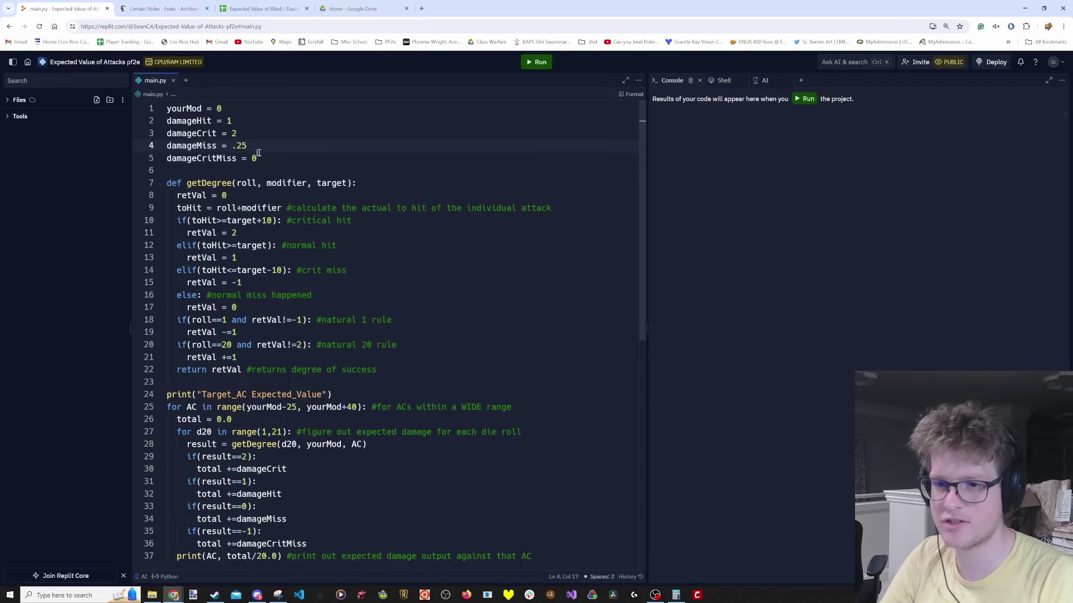
{"action": "type", "text": ".25"}
{"action": "left_click", "coordinate": [260, 157]}
- Set damageCrit to 3, run the script and examine the expected values printed for each target AC
{"action": "double_click", "coordinate": [235, 133]}
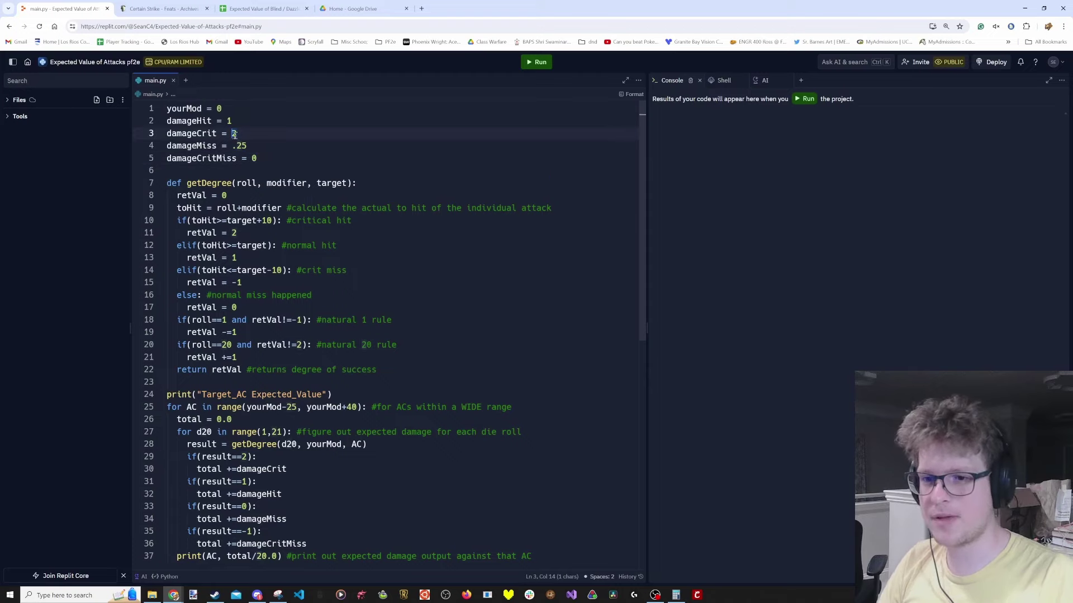
{"action": "left_click", "coordinate": [235, 134]}
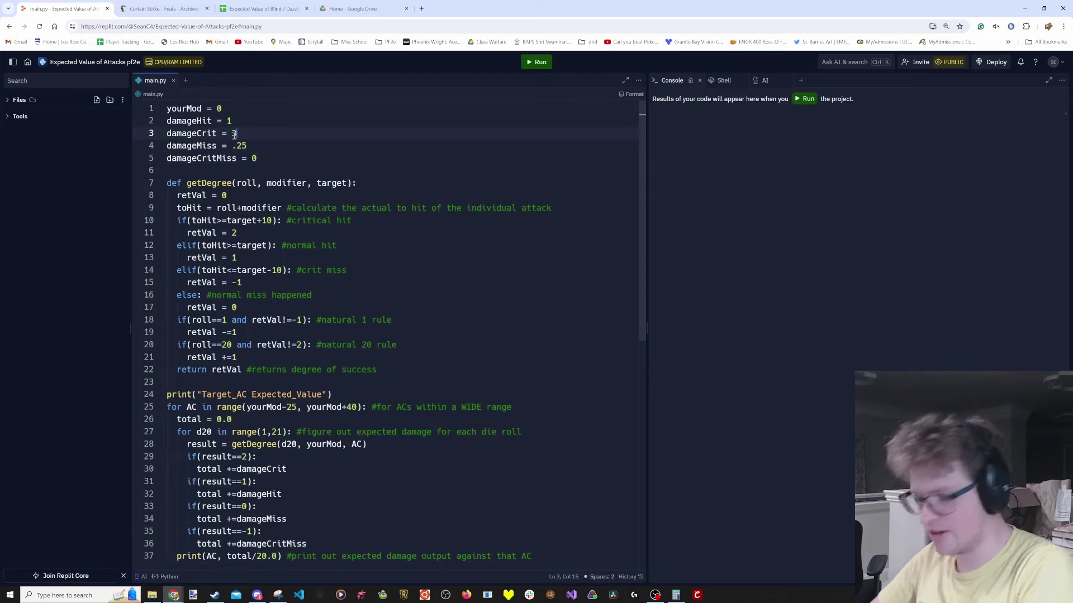
{"action": "left_click", "coordinate": [537, 61]}
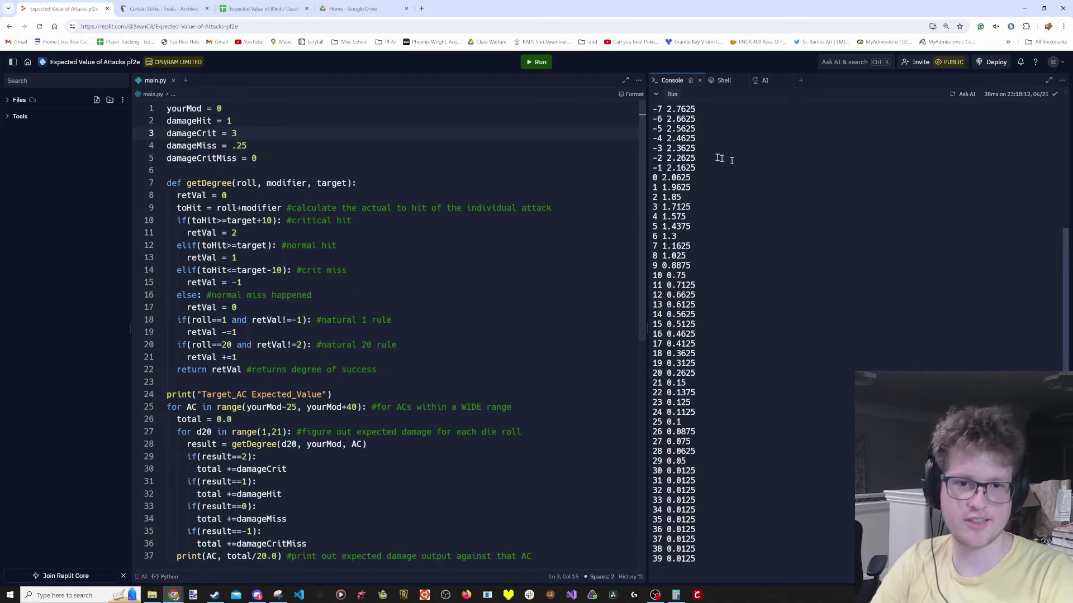
{"action": "scroll", "coordinate": [719, 162], "scroll_direction": "up", "scroll_amount": 5}
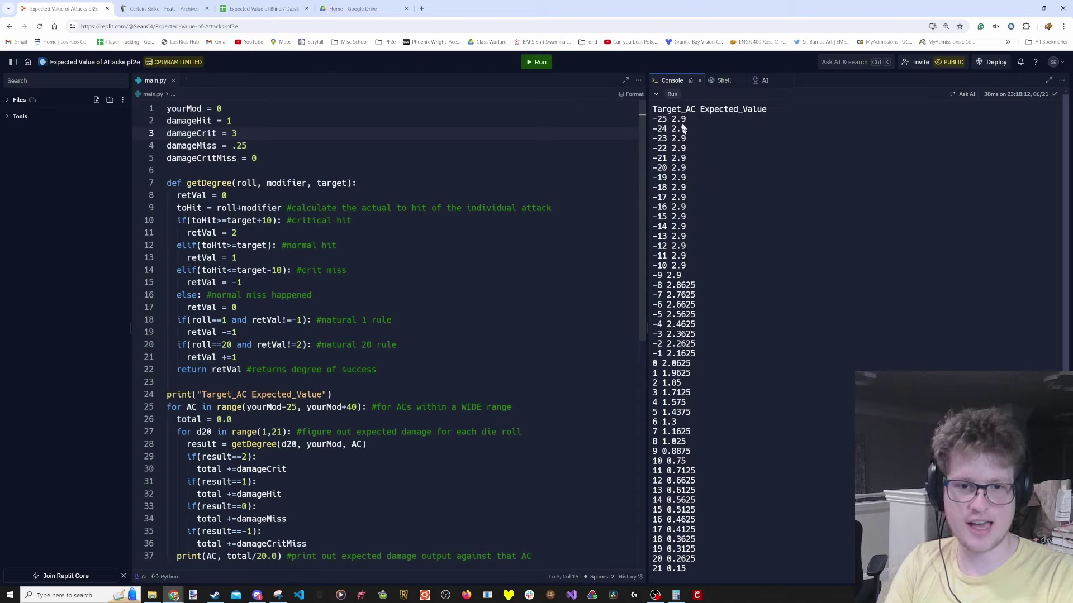
{"action": "scroll", "coordinate": [681, 224], "scroll_direction": "down", "scroll_amount": 4}
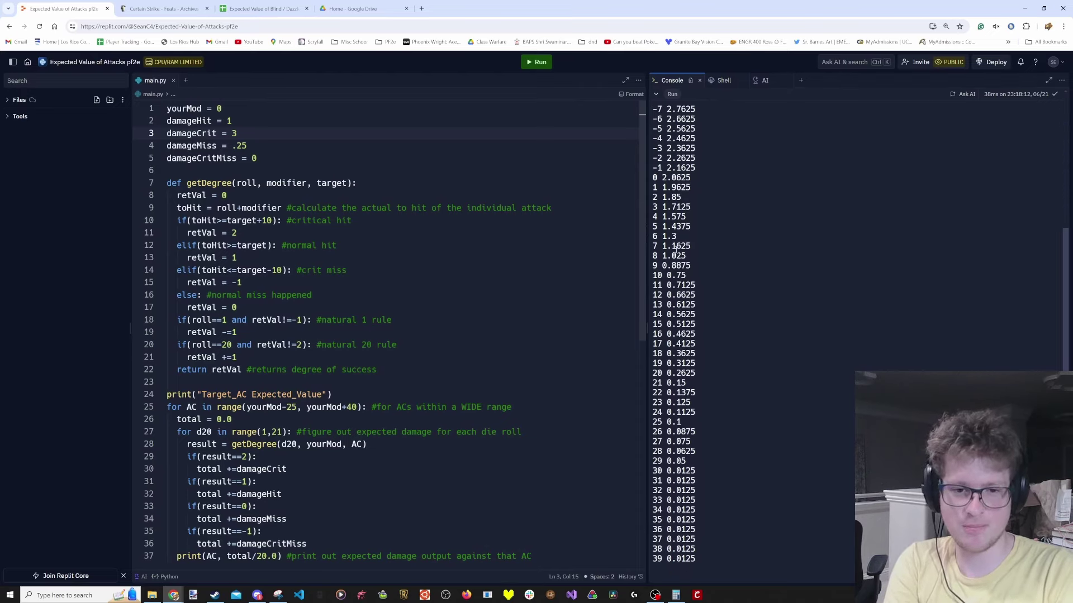
{"action": "scroll", "coordinate": [696, 262], "scroll_direction": "up", "scroll_amount": 3}
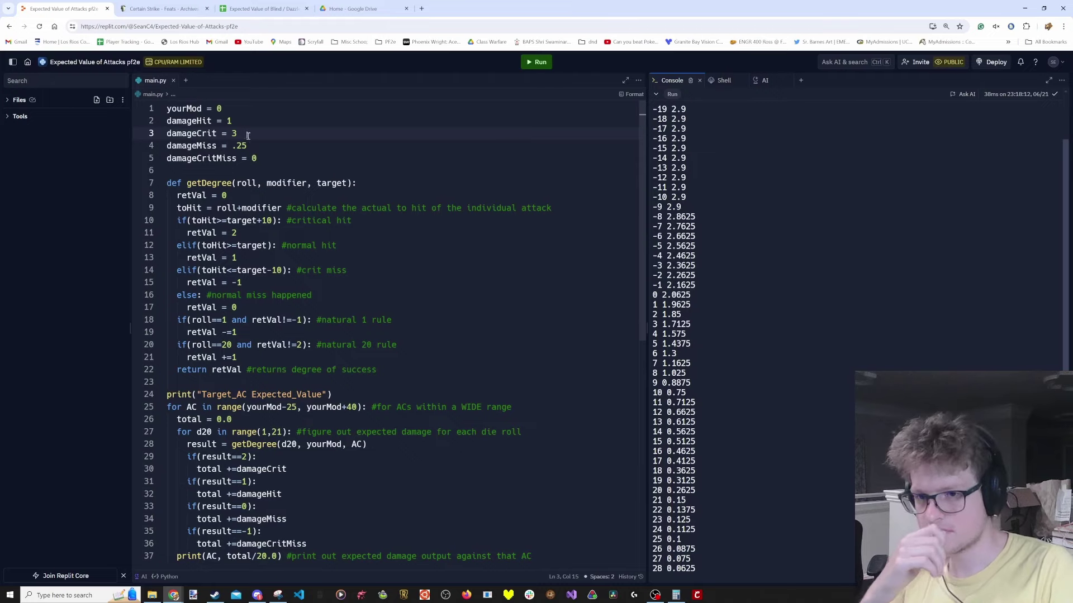
- Set damageCrit to 1.1, damageMiss to 0 and damageCritMiss to -1 in main.py
{"action": "left_click_drag", "start_coordinate": [238, 134], "coordinate": [232, 134]}
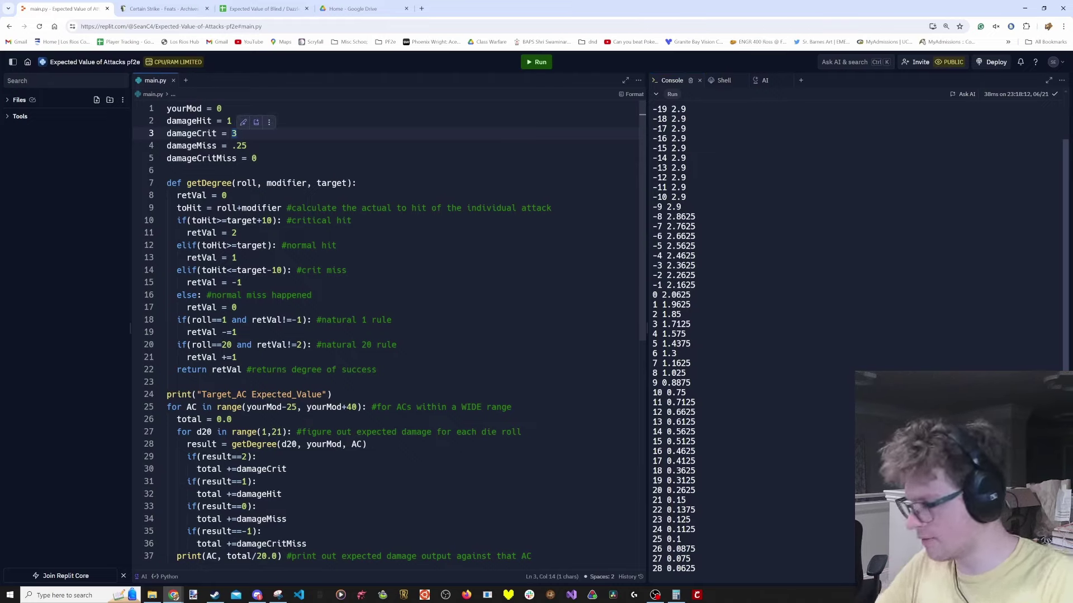
{"action": "type", "text": "1.1"}
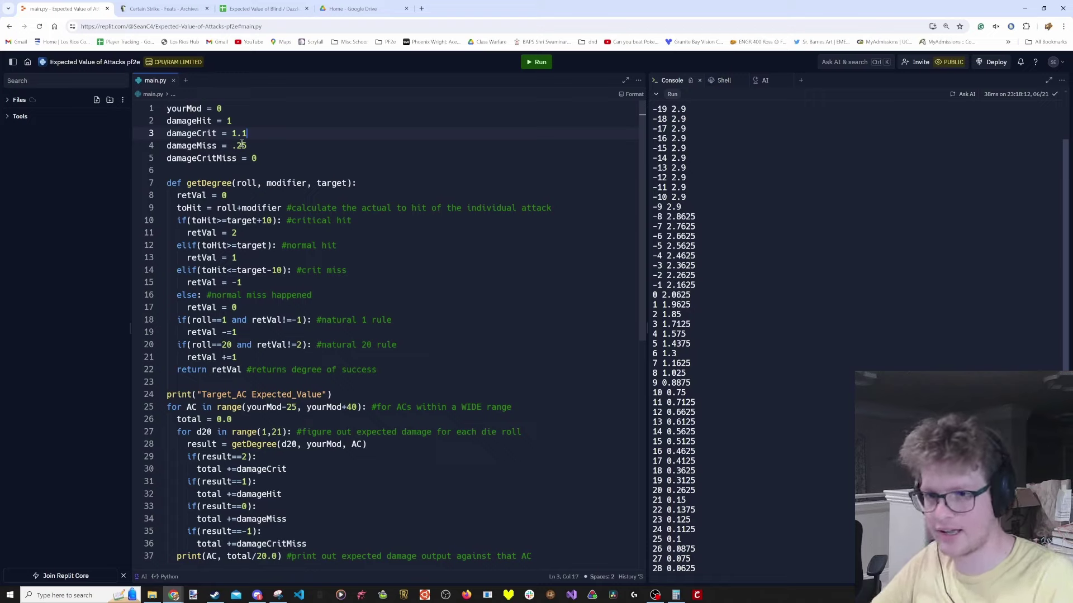
{"action": "left_click_drag", "start_coordinate": [252, 145], "coordinate": [232, 146]}
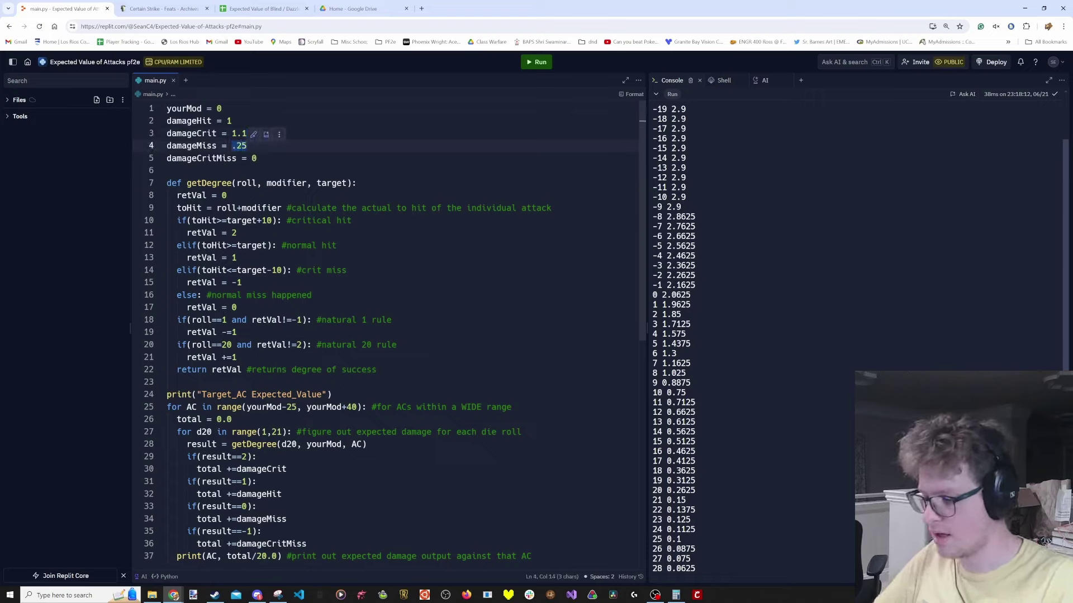
{"action": "type", "text": "0"}
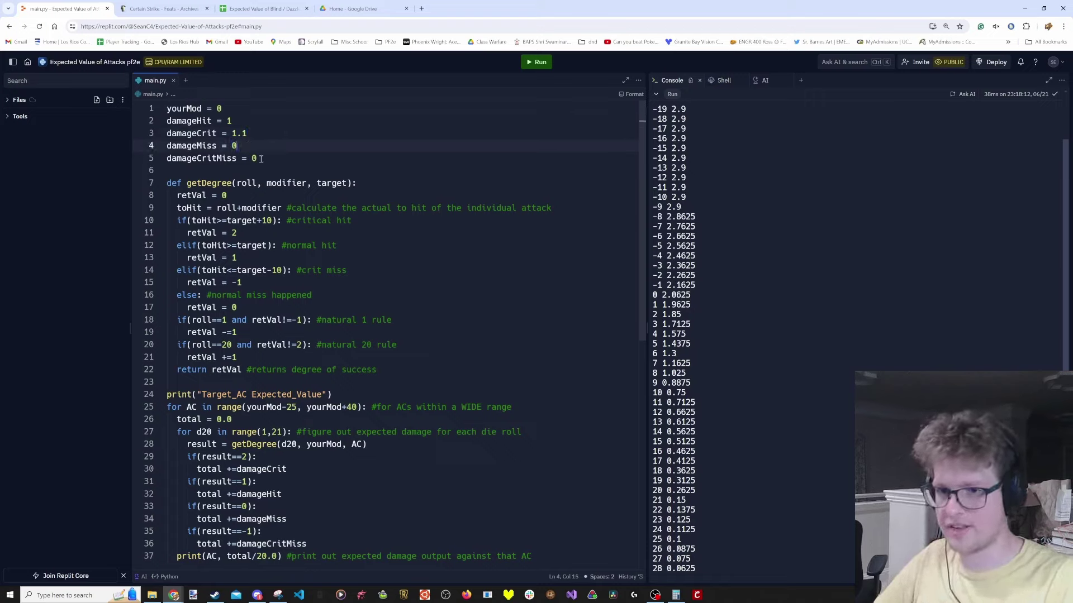
{"action": "left_click_drag", "start_coordinate": [260, 159], "coordinate": [252, 158]}
{"action": "type", "text": "-1"}
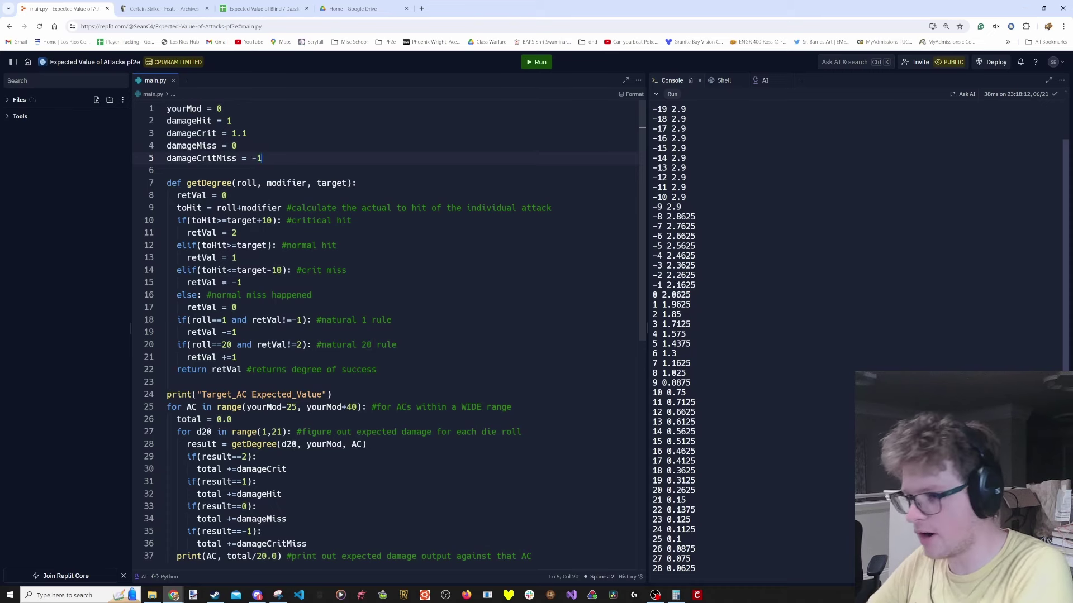
- Run the script and examine the printed expected values, highlighting the result for target AC 2
{"action": "left_click", "coordinate": [317, 150]}
{"action": "key", "text": "ctrl+Return"}
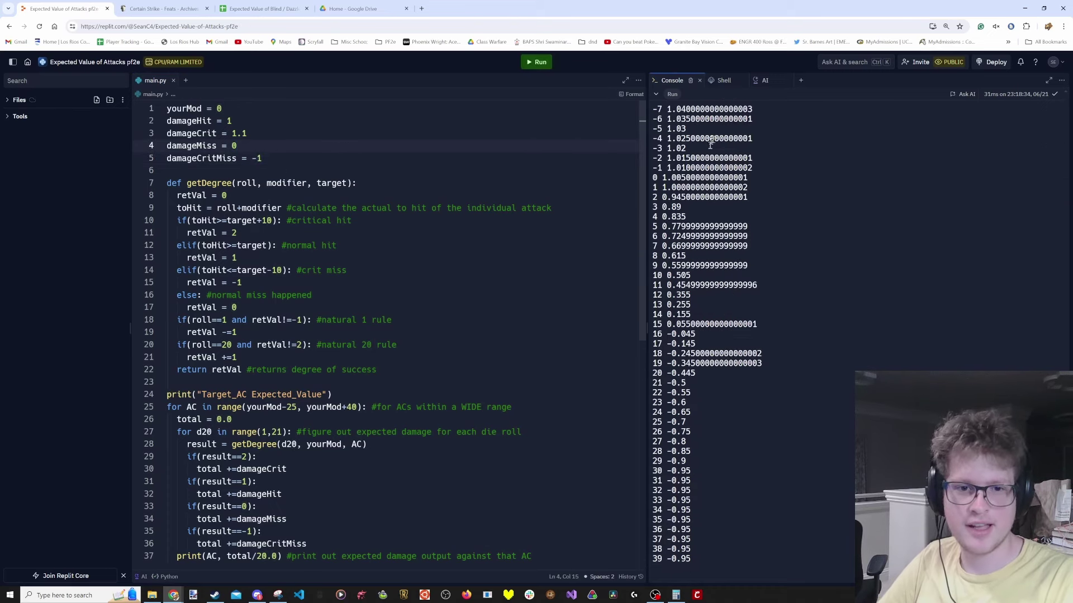
{"action": "scroll", "coordinate": [732, 151], "scroll_direction": "up", "scroll_amount": 4}
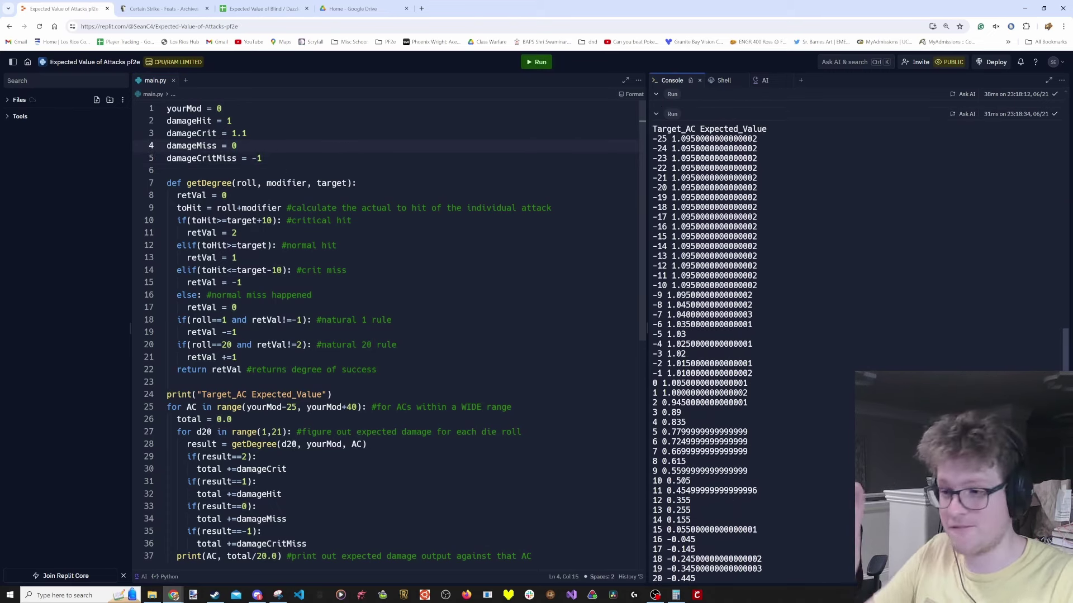
{"action": "scroll", "coordinate": [732, 280], "scroll_direction": "up", "scroll_amount": 3}
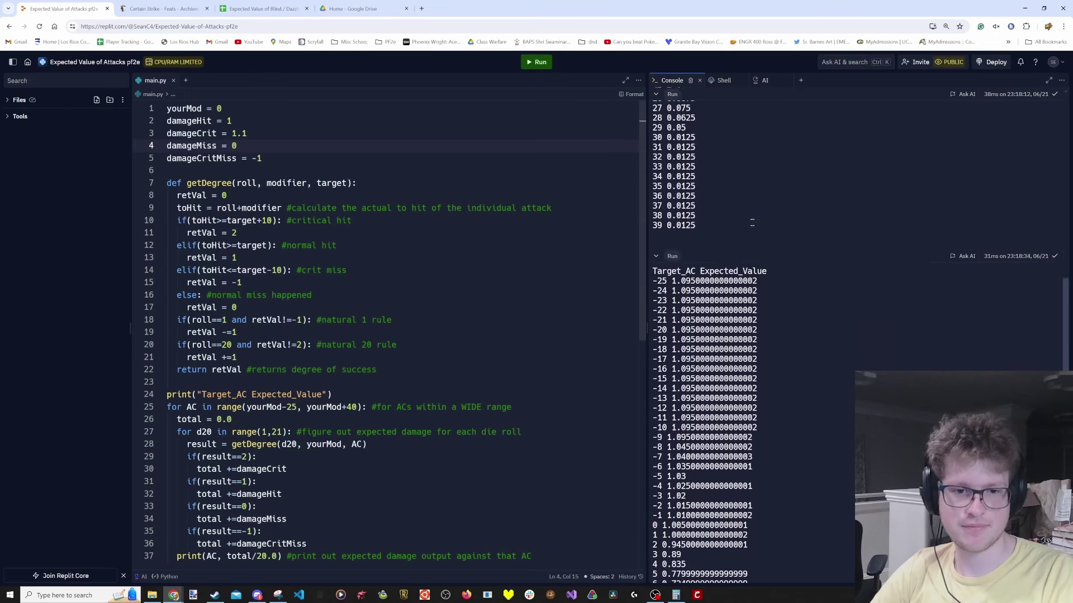
{"action": "scroll", "coordinate": [721, 254], "scroll_direction": "down", "scroll_amount": 3}
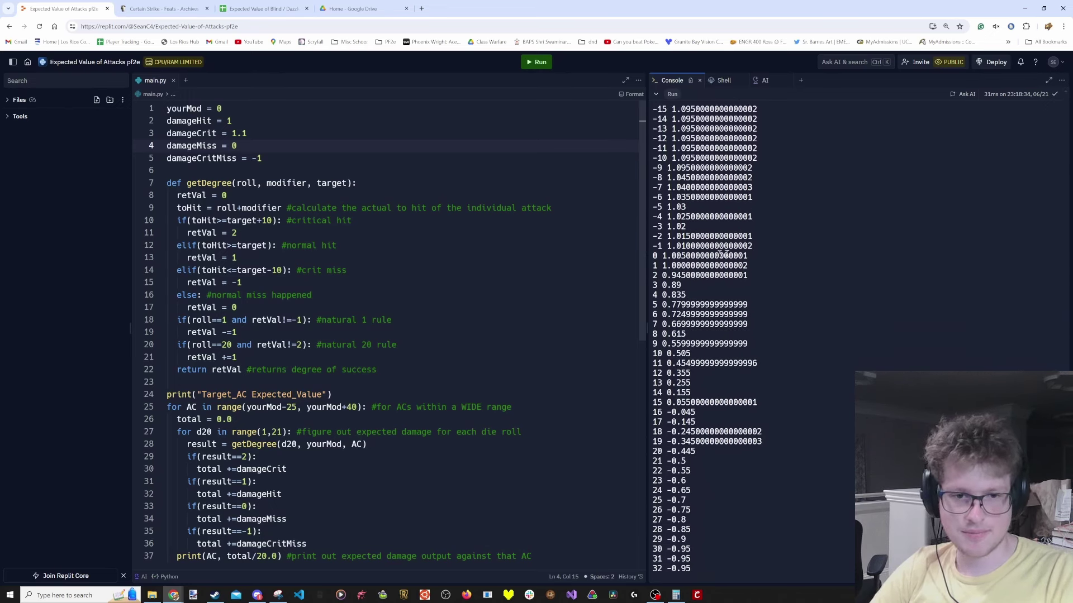
{"action": "left_click_drag", "start_coordinate": [743, 272], "coordinate": [671, 275]}
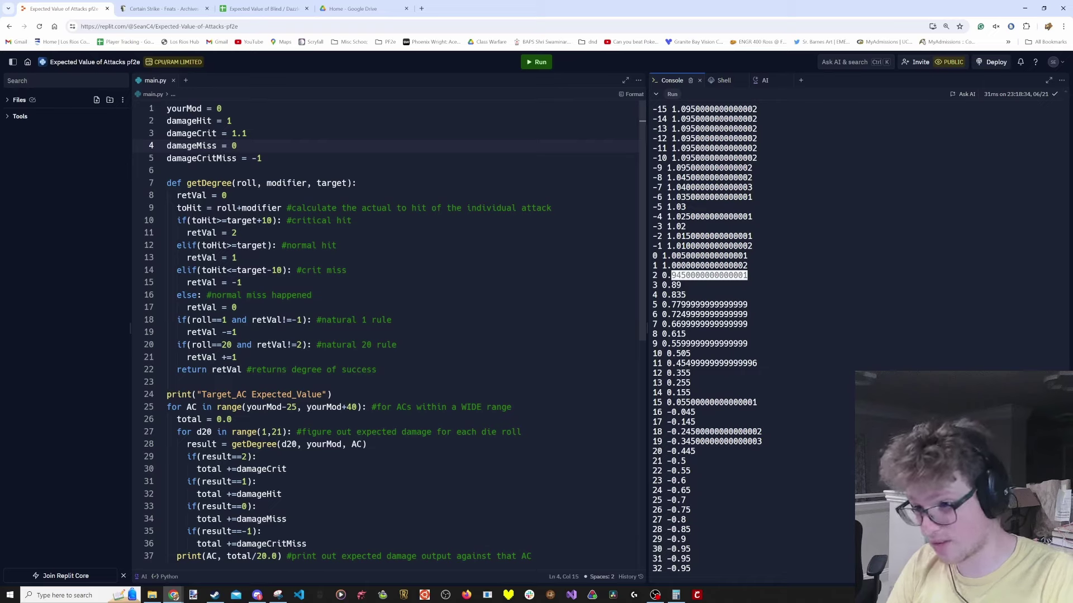
{"action": "left_click_drag", "start_coordinate": [770, 276], "coordinate": [676, 274]}
{"action": "left_click", "coordinate": [684, 318]}
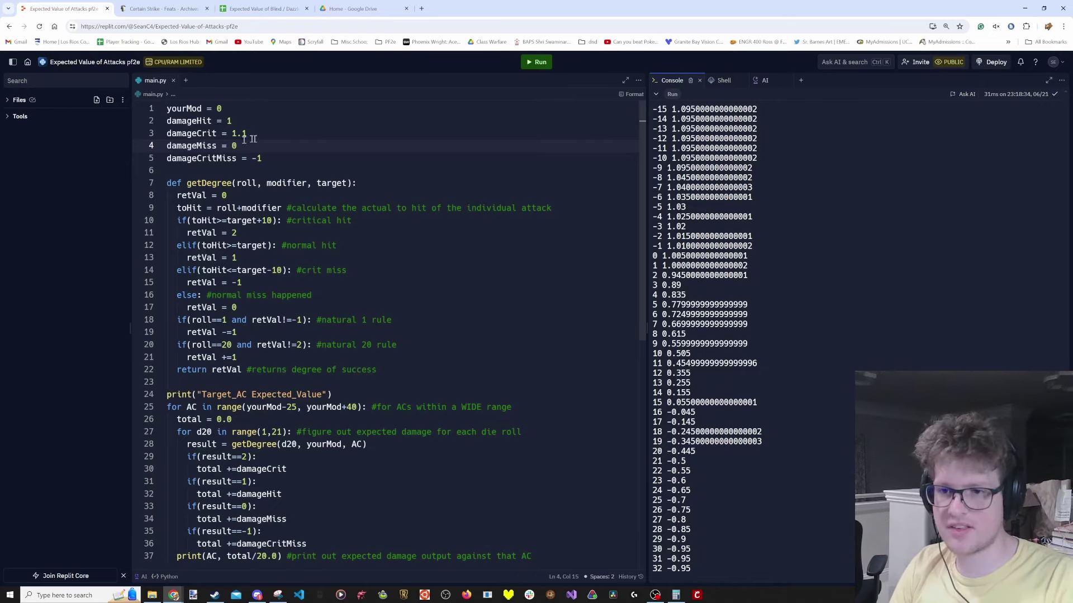
- Set damageCrit to 1 in main.py, run the script and examine the expected values for each target AC
{"action": "left_click_drag", "start_coordinate": [255, 129], "coordinate": [242, 130]}
{"action": "key", "text": "BackSpace"}
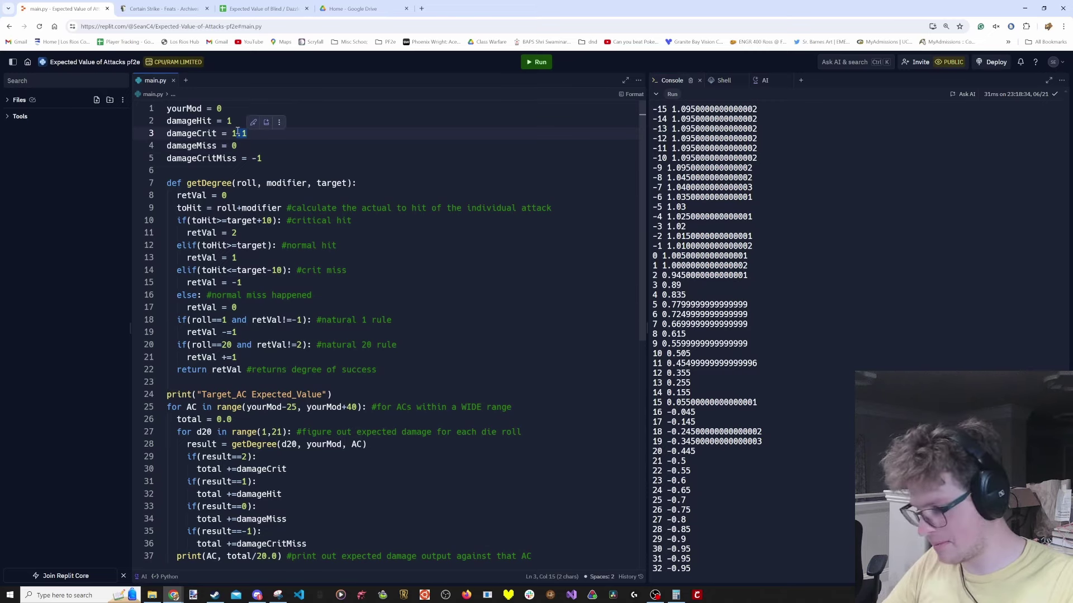
{"action": "left_click", "coordinate": [297, 182]}
{"action": "left_click", "coordinate": [536, 62]}
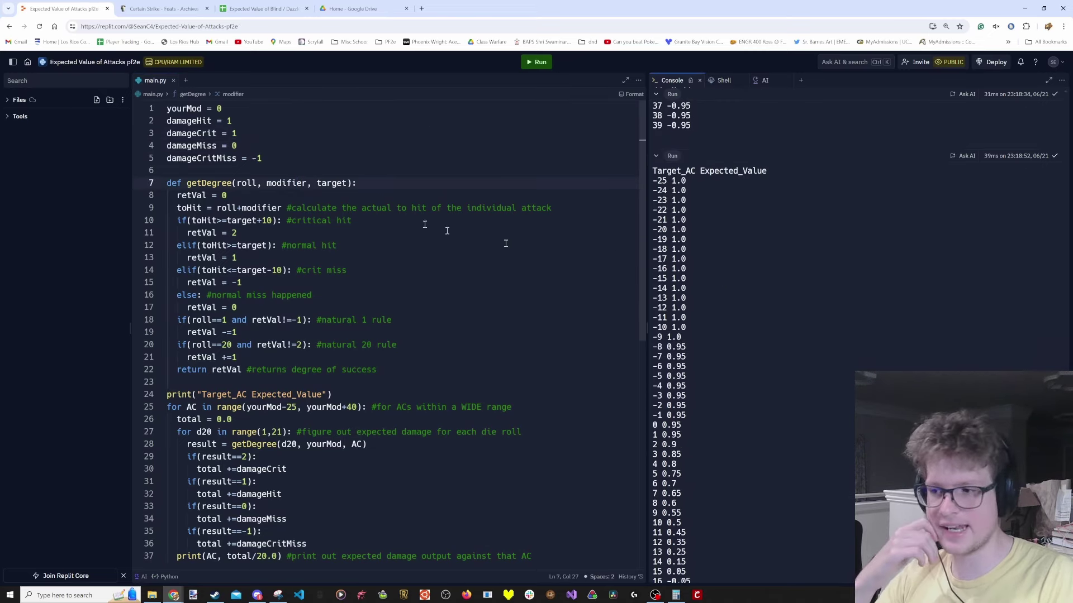
{"action": "left_click", "coordinate": [244, 133]}
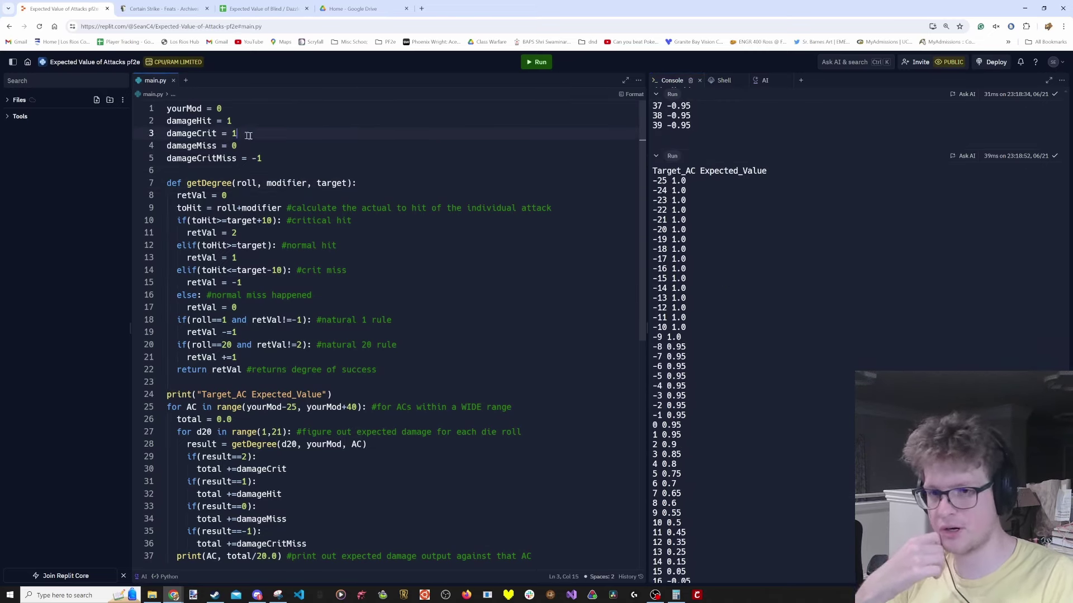
{"action": "left_click", "coordinate": [302, 143]}
{"action": "scroll", "coordinate": [771, 280], "scroll_direction": "down", "scroll_amount": 8}
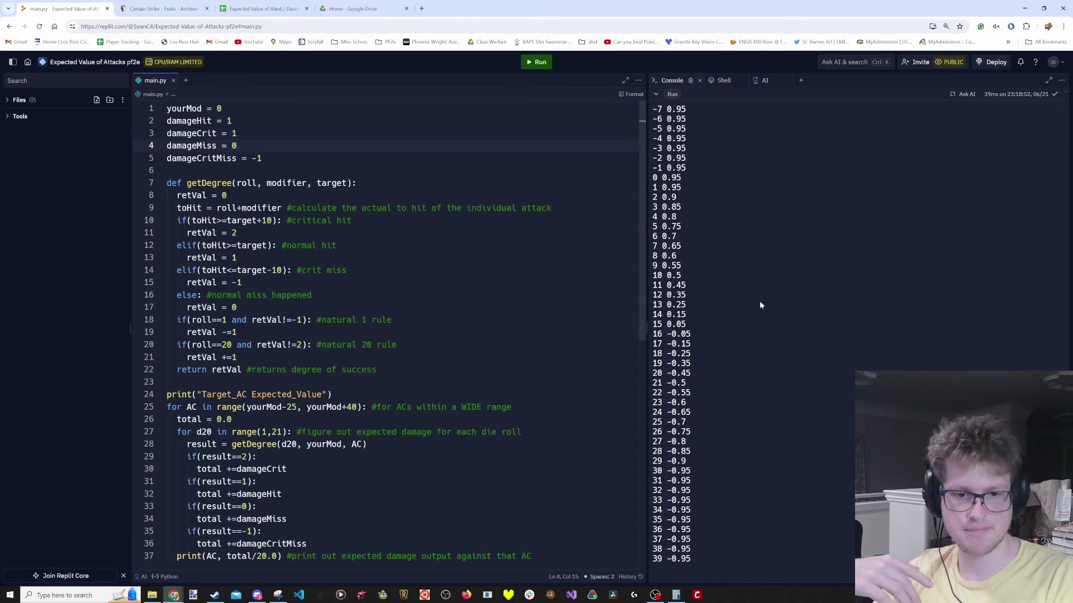
- Set damageCrit to 2 and damageCritMiss to 0 in main.py
{"action": "double_click", "coordinate": [234, 133]}
{"action": "type", "text": "2"}
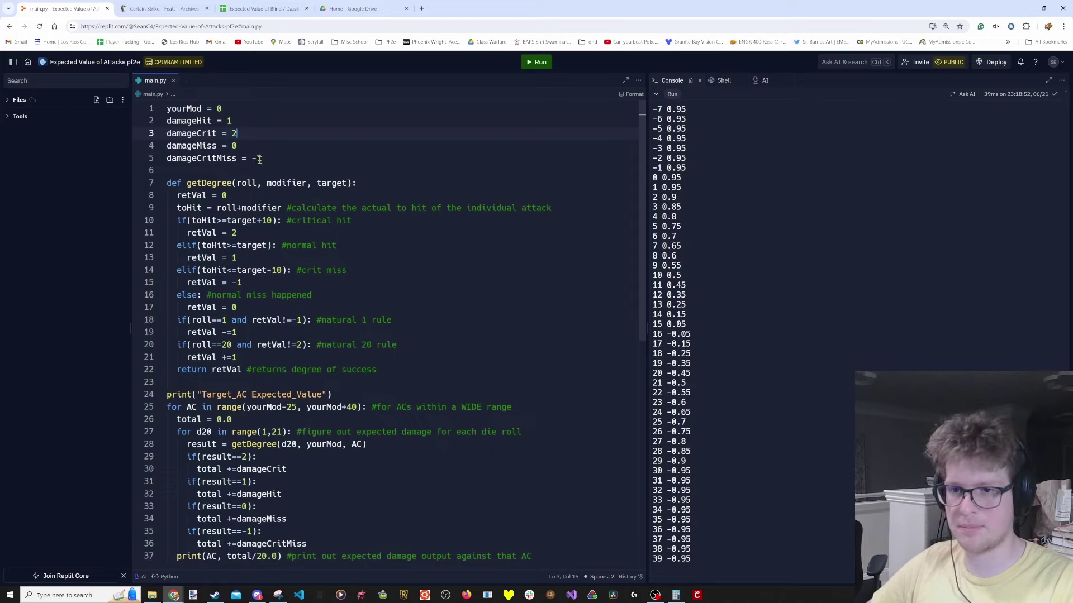
{"action": "left_click_drag", "start_coordinate": [261, 159], "coordinate": [250, 159]}
{"action": "type", "text": "0"}
{"action": "left_click", "coordinate": [336, 219]}
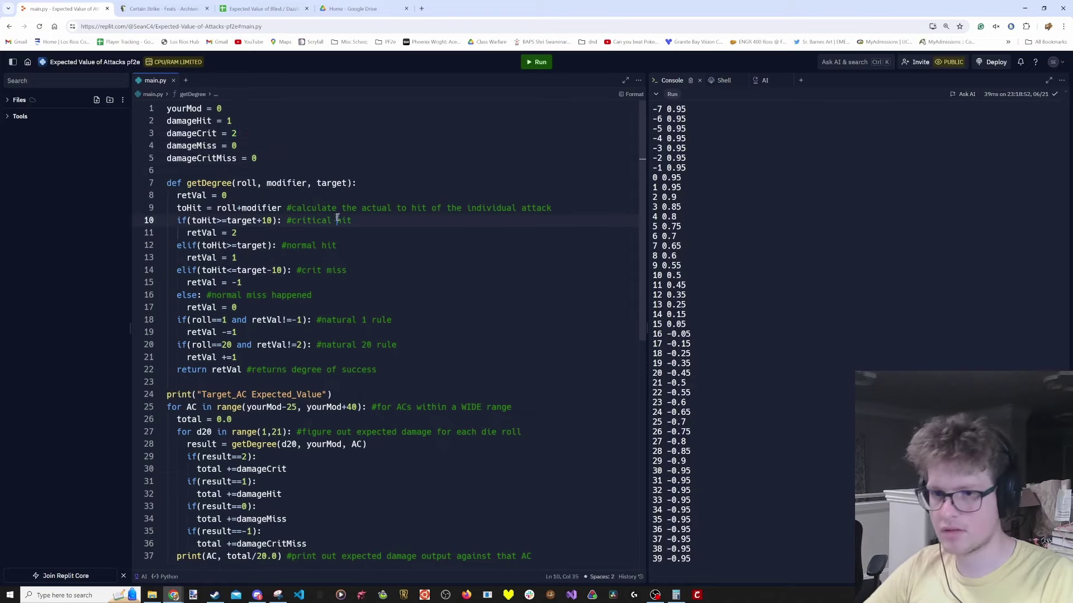
- Point out the damageHit, damageCrit and yourMod values in main.py and review the last run's expected values in the console
{"action": "double_click", "coordinate": [229, 121]}
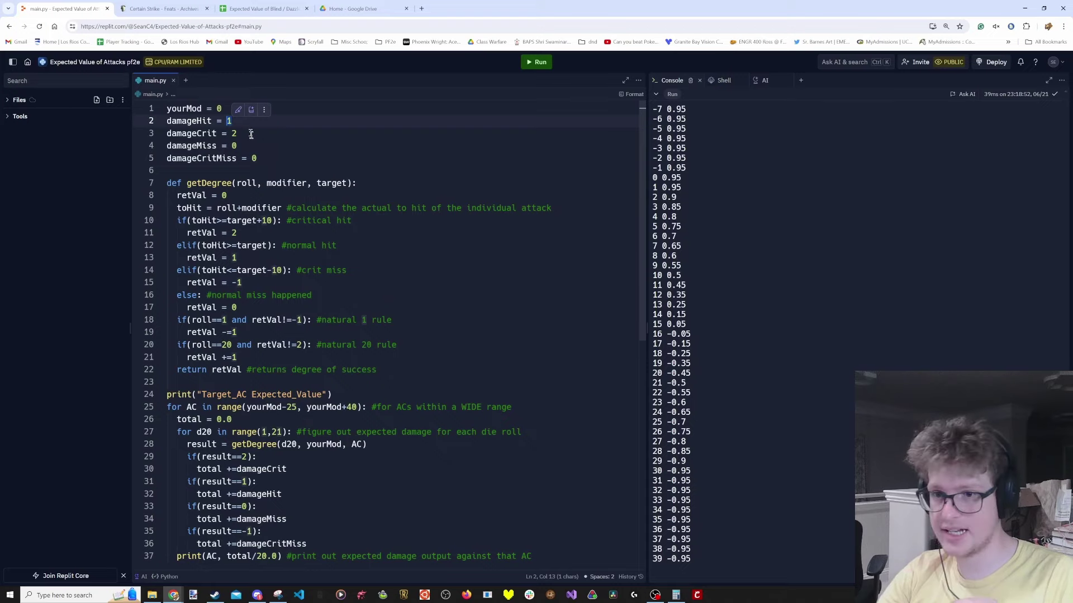
{"action": "double_click", "coordinate": [235, 134]}
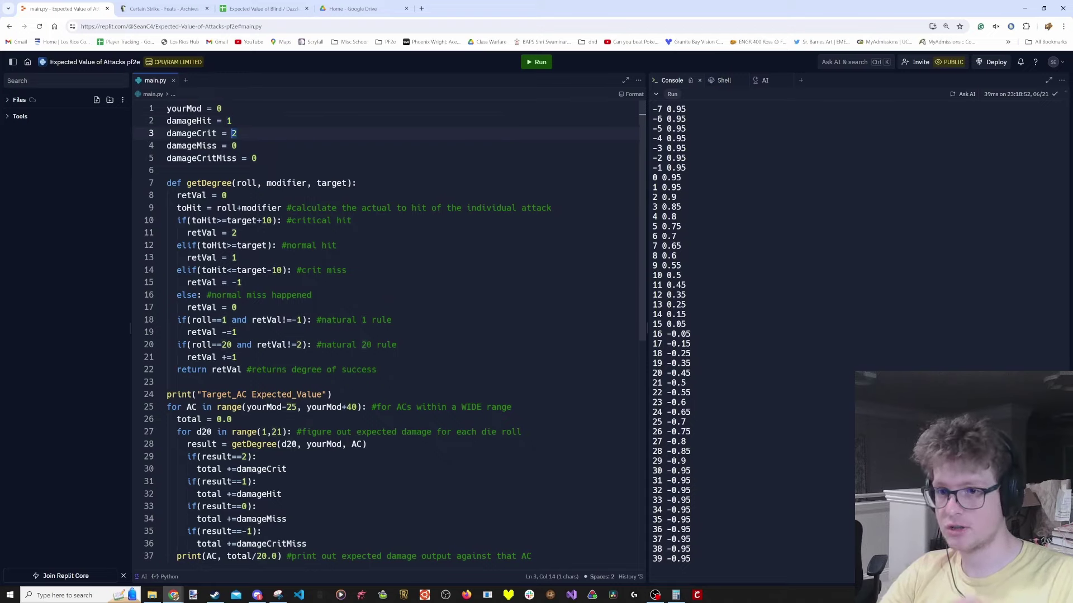
{"action": "double_click", "coordinate": [220, 109]}
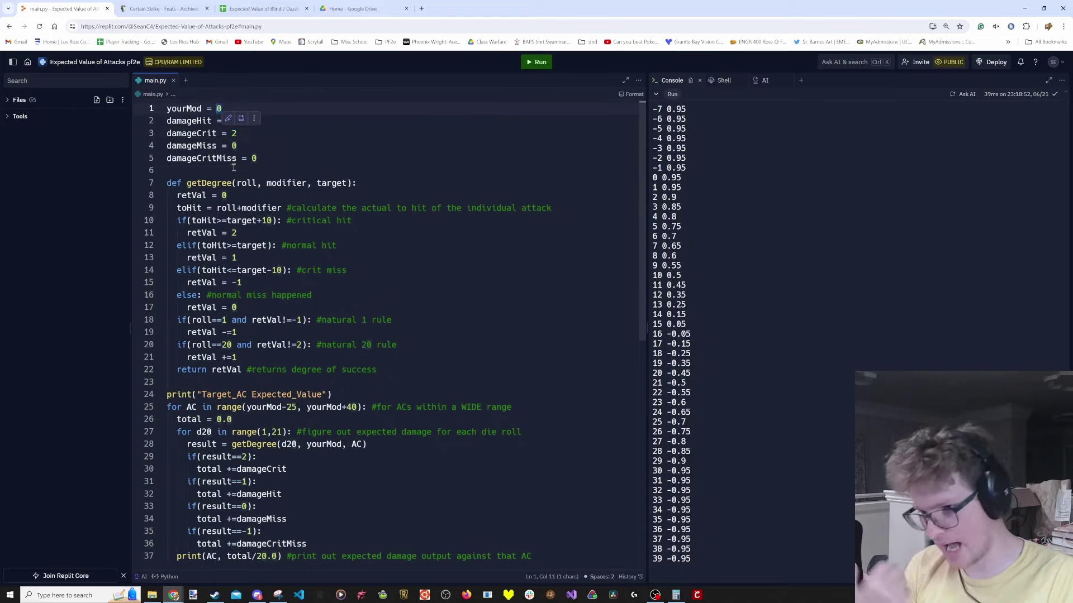
{"action": "scroll", "coordinate": [695, 217], "scroll_direction": "up", "scroll_amount": 6}
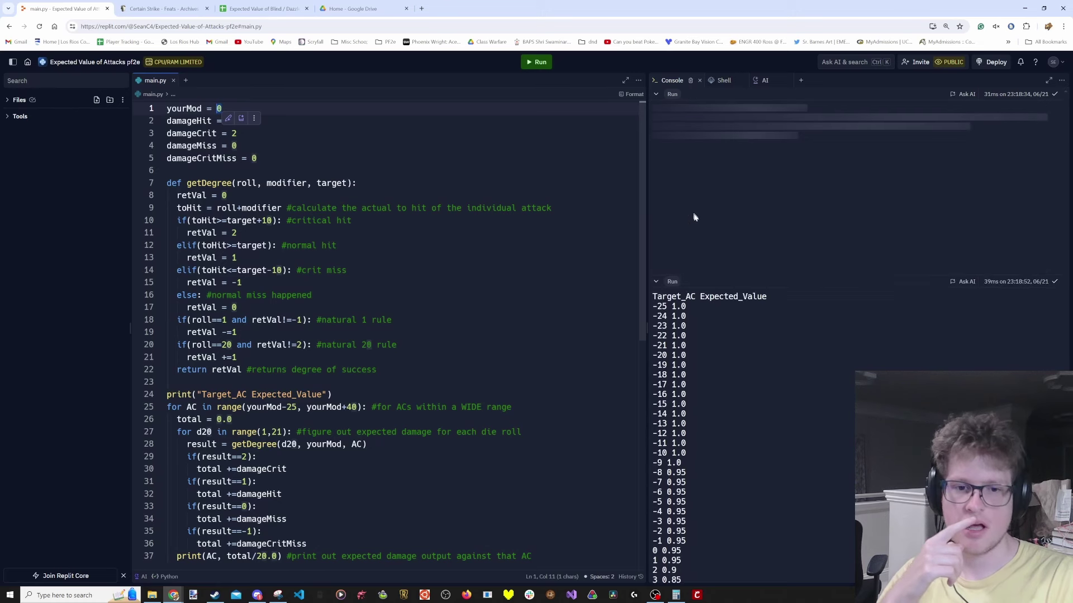
{"action": "scroll", "coordinate": [693, 234], "scroll_direction": "down", "scroll_amount": 6}
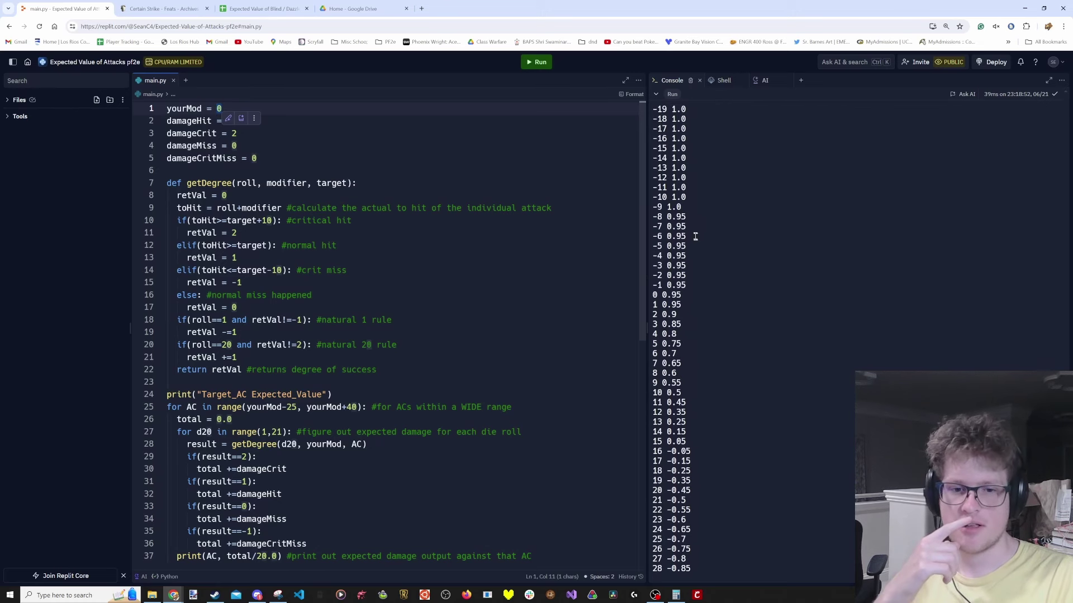
- Switch to the Blind / Dazzled spreadsheet and highlight the Target_Num and Expected_Val data, followed by the EV Dazzled column
{"action": "left_click", "coordinate": [230, 4]}
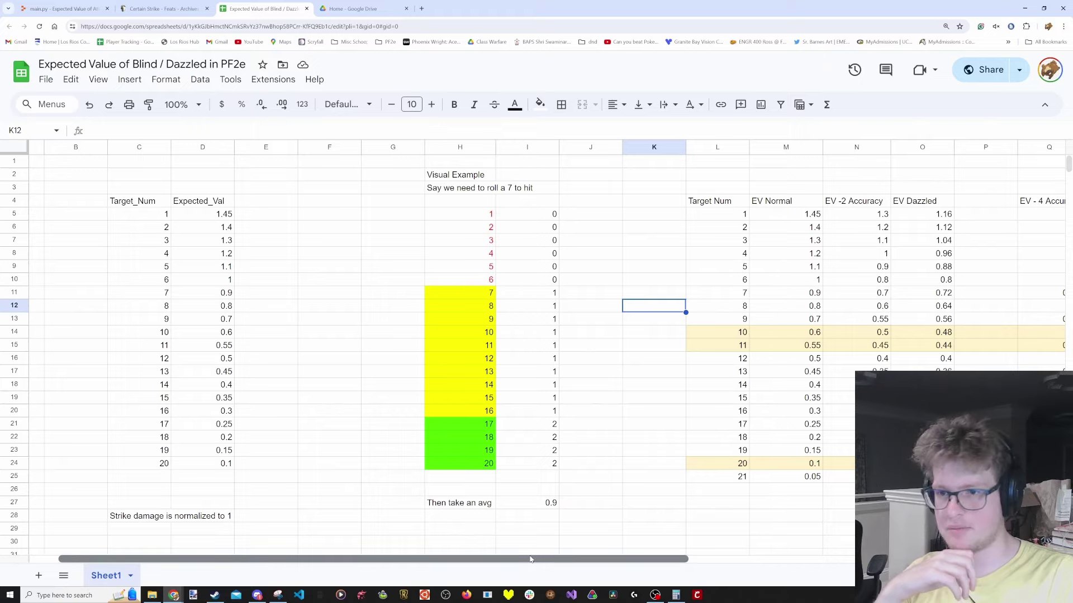
{"action": "left_click_drag", "start_coordinate": [142, 215], "coordinate": [193, 464]}
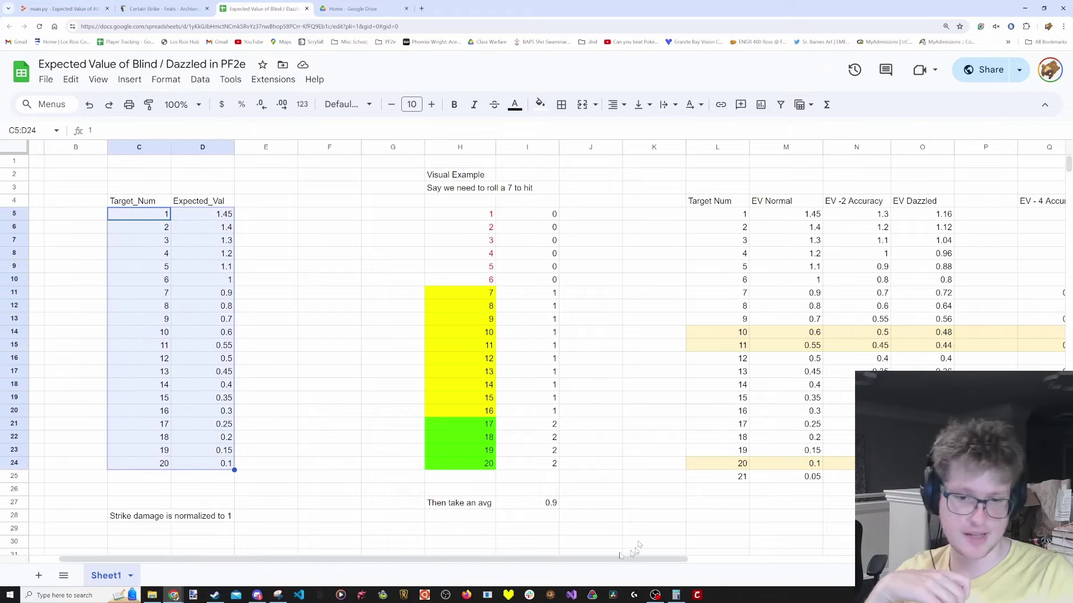
{"action": "left_click_drag", "start_coordinate": [614, 560], "coordinate": [878, 562]}
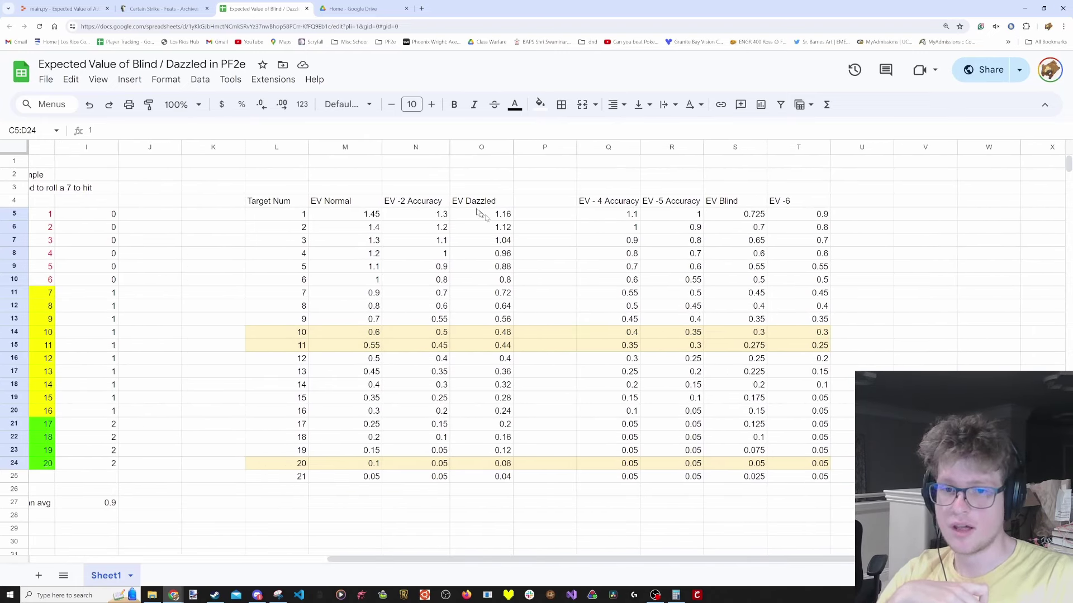
{"action": "left_click_drag", "start_coordinate": [480, 204], "coordinate": [500, 474]}
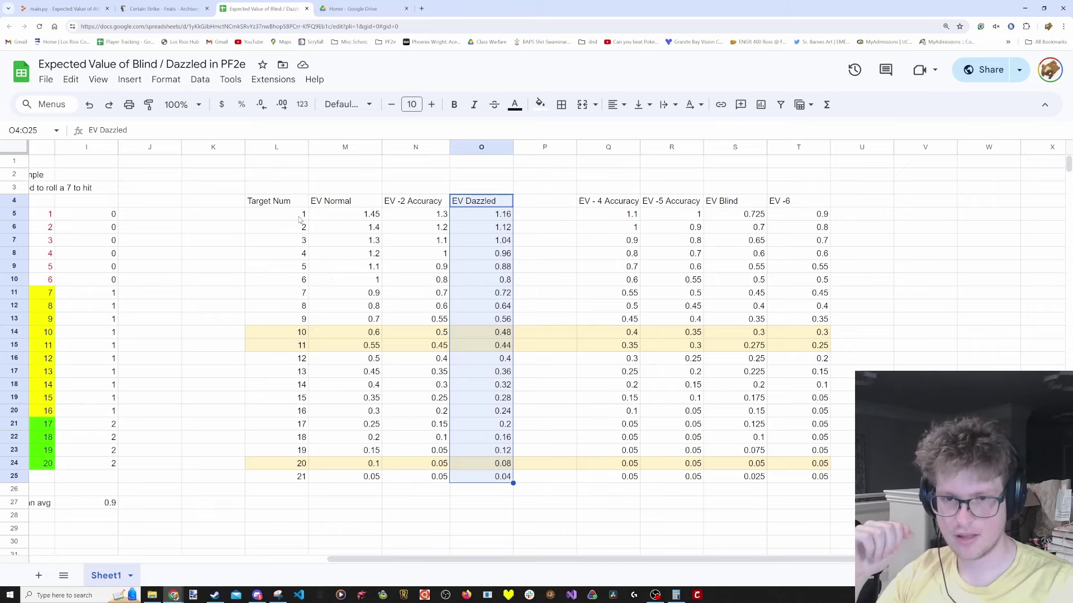
{"action": "left_click", "coordinate": [423, 216]}
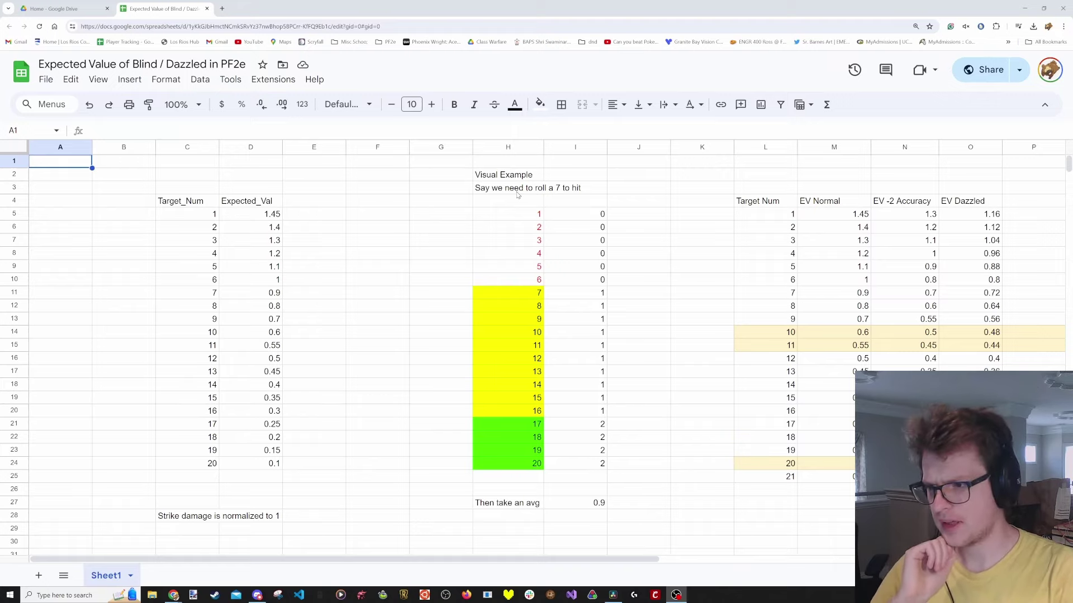
- Highlight the visual example's "Say we need to roll a 7 to hit" note and fill rolls 7 and 8 (H11:H12) red
{"action": "left_click_drag", "start_coordinate": [492, 193], "coordinate": [554, 192]}
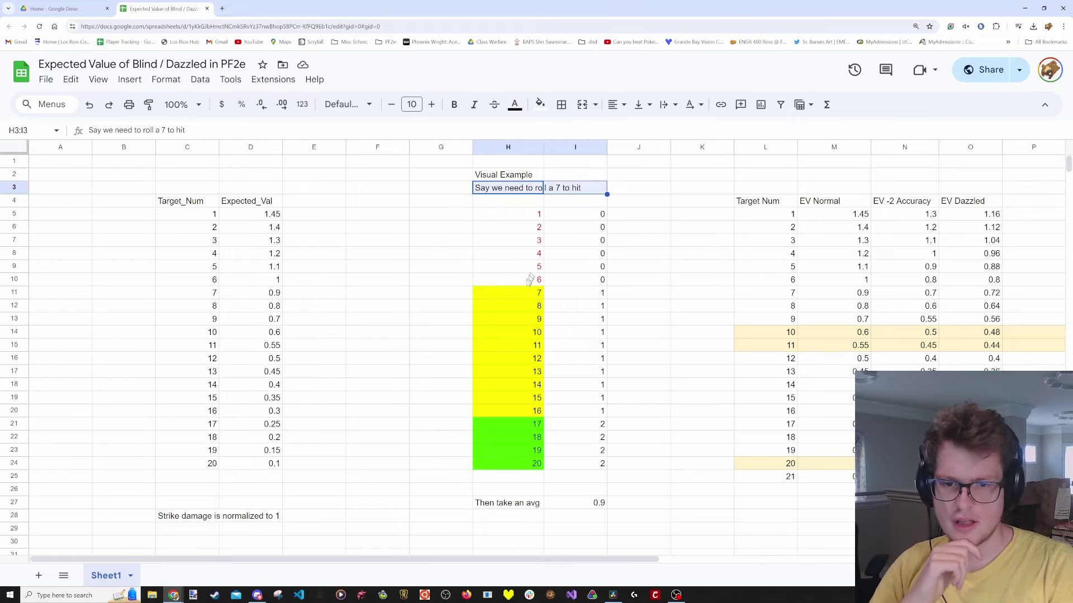
{"action": "left_click_drag", "start_coordinate": [522, 294], "coordinate": [527, 309]}
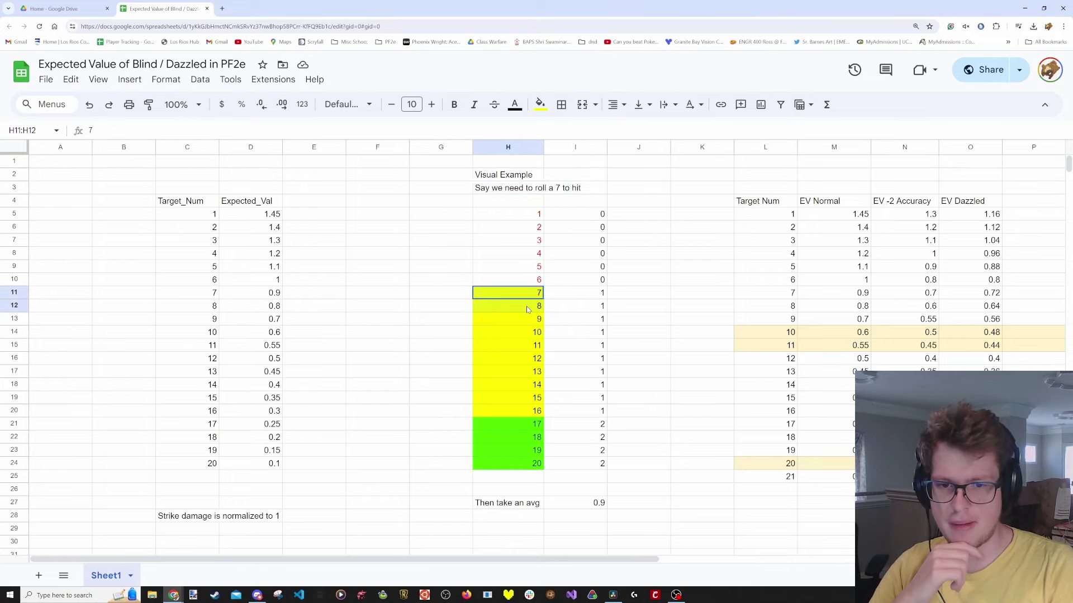
{"action": "left_click", "coordinate": [540, 104]}
{"action": "left_click", "coordinate": [558, 162]}
{"action": "left_click", "coordinate": [537, 343]}
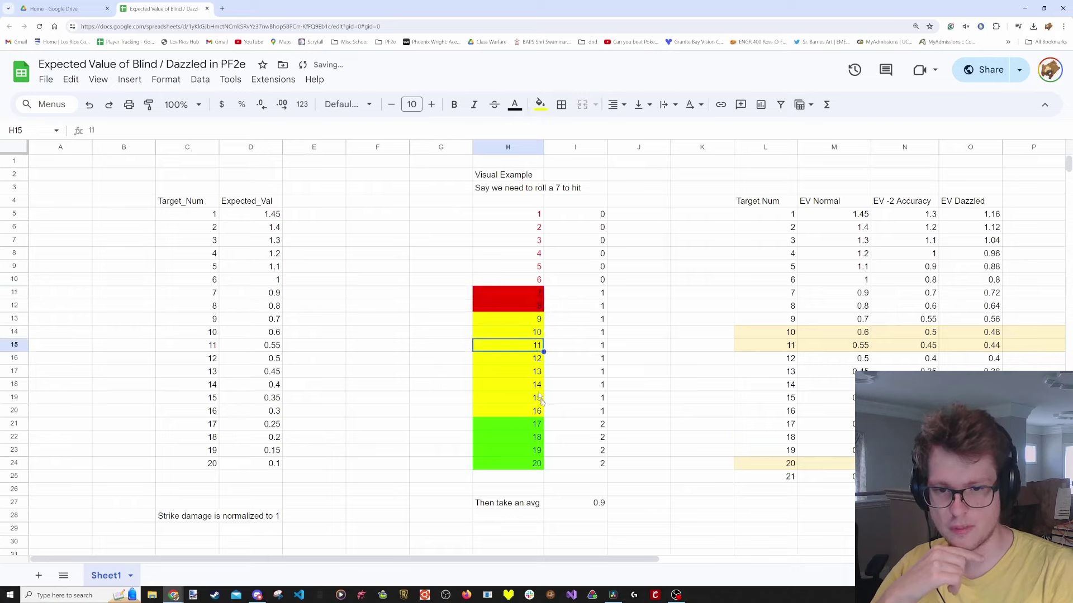
- Fill rolls 17 and 18 (H21:H22) of the visual example orange
{"action": "left_click_drag", "start_coordinate": [539, 424], "coordinate": [539, 438]}
{"action": "left_click", "coordinate": [540, 104]}
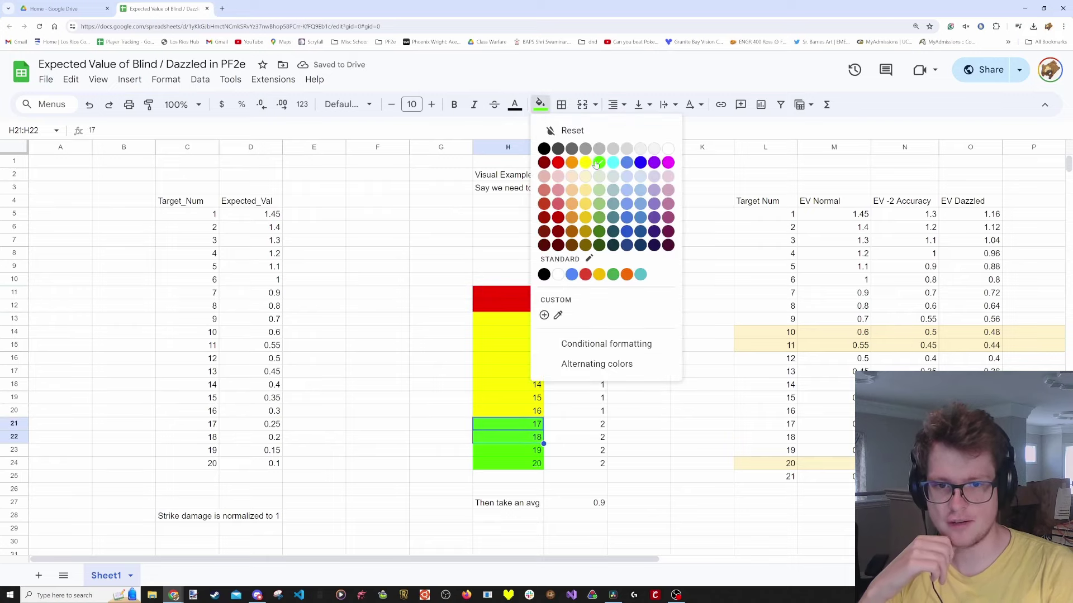
{"action": "left_click", "coordinate": [571, 162]}
{"action": "left_click", "coordinate": [581, 306]}
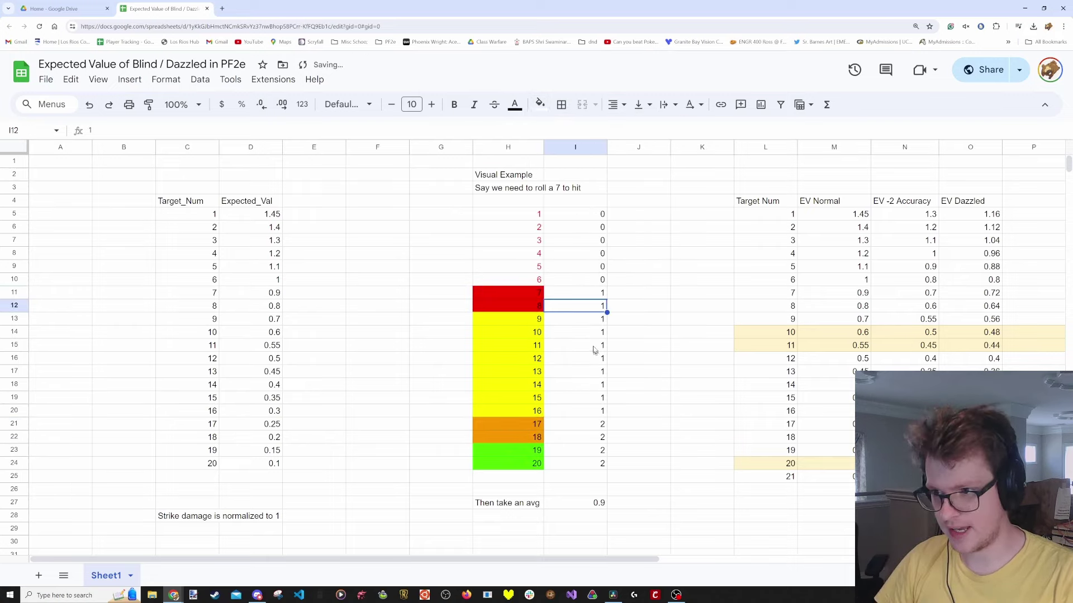
- Inspect the EV -2 Accuracy formula in N5 and compare that column with EV Normal around target numbers 5, 7 and 9
{"action": "mouse_move", "coordinate": [538, 295]}
{"action": "left_mouse_down"}
{"action": "mouse_move", "coordinate": [538, 320]}
{"action": "mouse_move", "coordinate": [541, 299]}
{"action": "left_mouse_up"}
{"action": "left_click", "coordinate": [643, 295]}
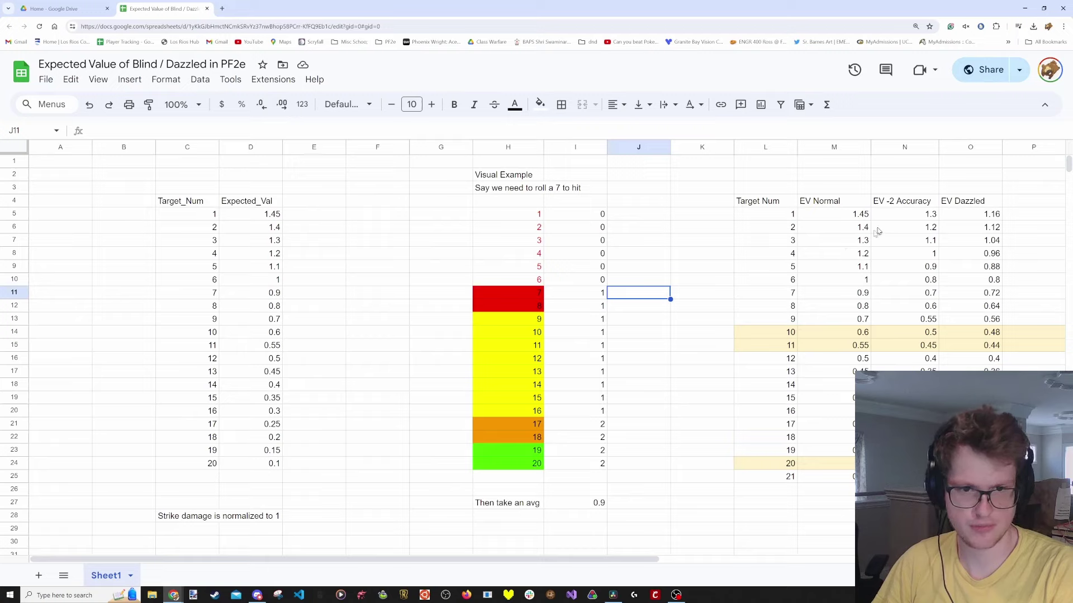
{"action": "left_click", "coordinate": [893, 217]}
{"action": "type", "text": "=M7"}
{"action": "key", "text": "Return"}
{"action": "left_click", "coordinate": [865, 267]}
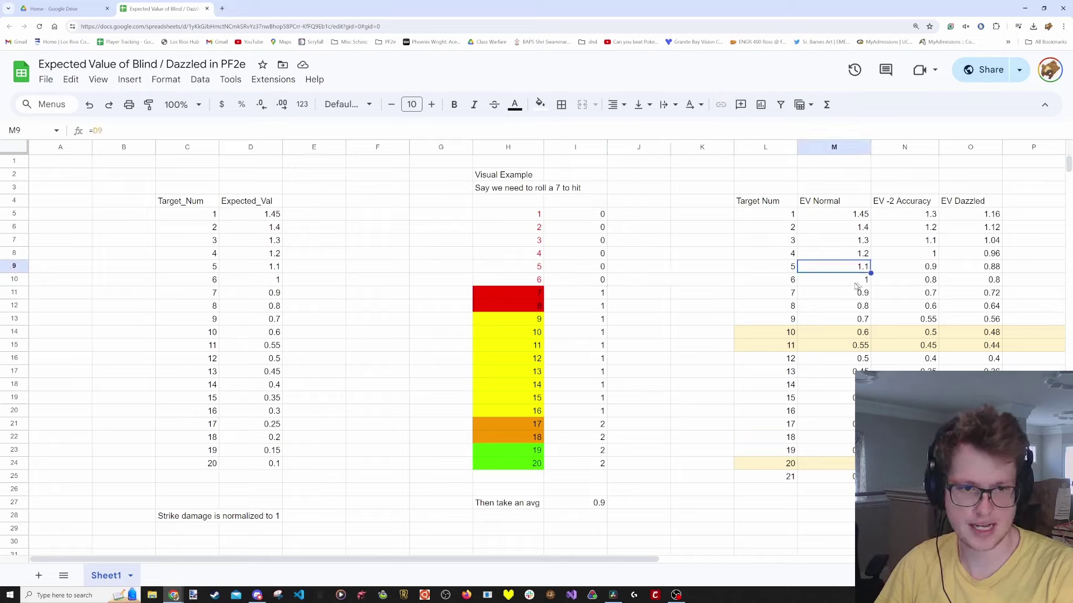
{"action": "left_click", "coordinate": [863, 293]}
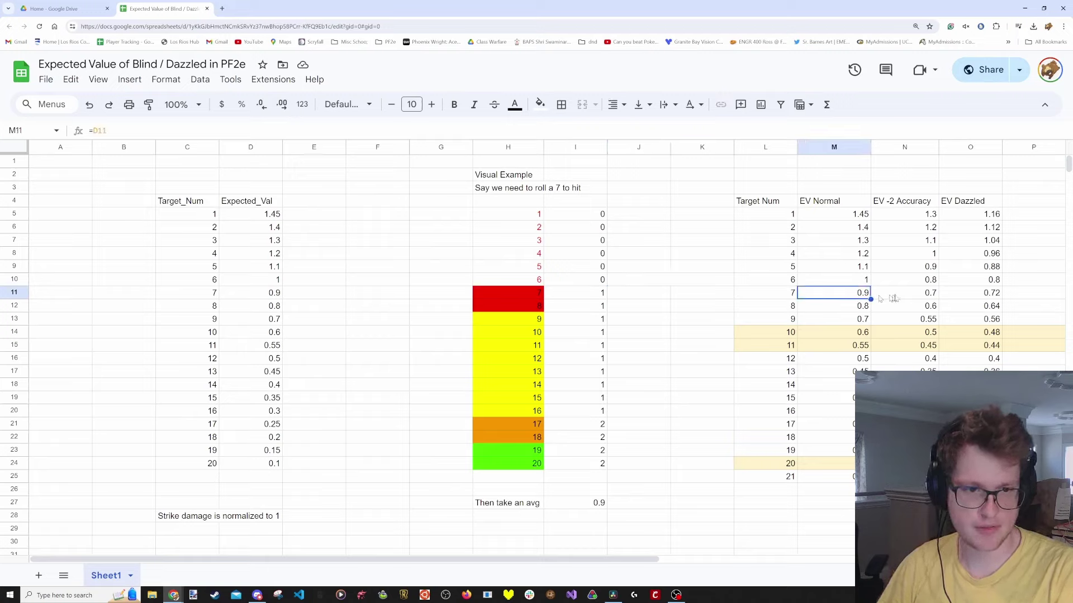
{"action": "double_click", "coordinate": [902, 295]}
{"action": "left_click", "coordinate": [869, 316]}
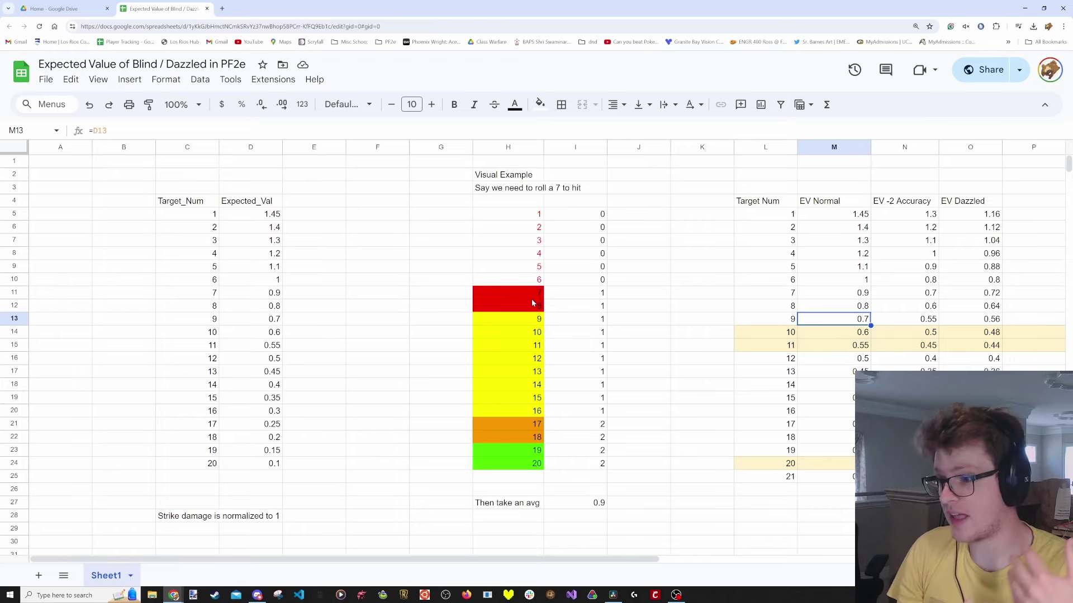
- Restore the visual example's fill colors: yellow for rolls 7 and 8 (H11:H12), green for rolls 17 and 18 (H21:H22)
{"action": "left_click_drag", "start_coordinate": [528, 297], "coordinate": [519, 305]}
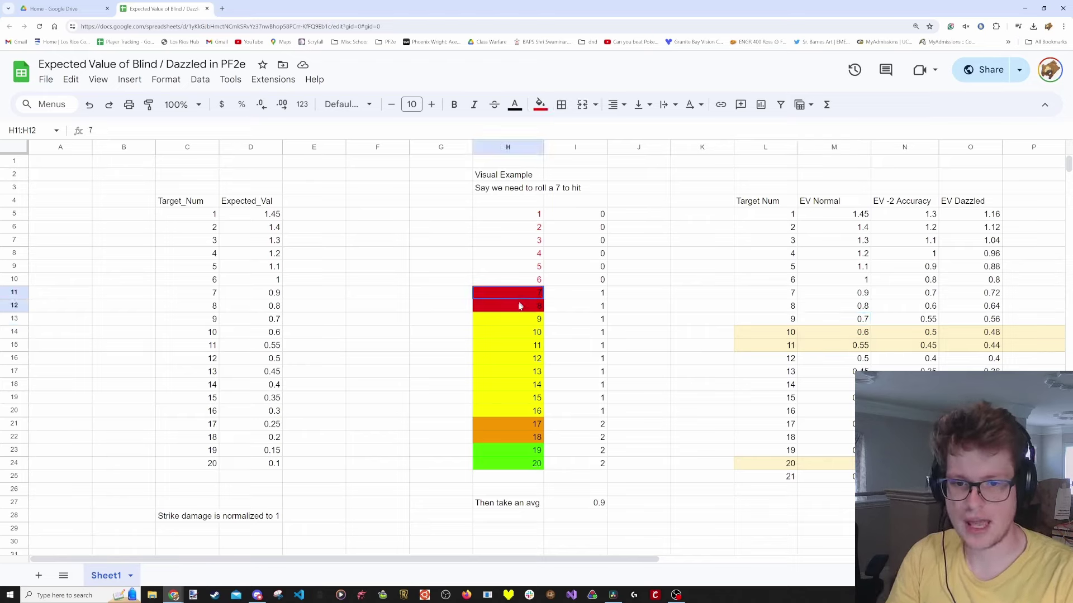
{"action": "left_click", "coordinate": [536, 103]}
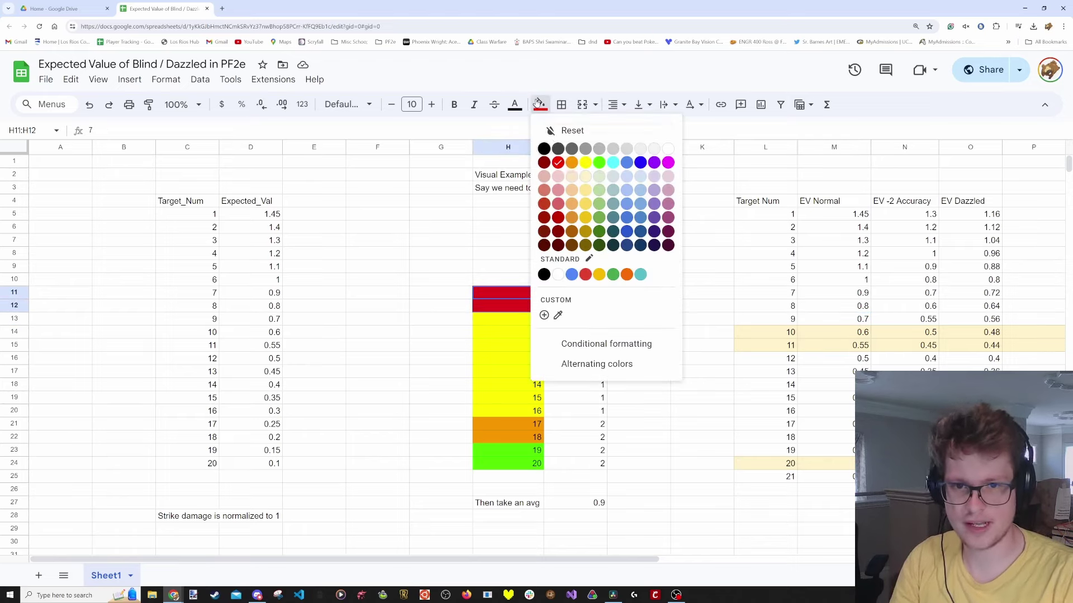
{"action": "left_click", "coordinate": [586, 163]}
{"action": "left_click_drag", "start_coordinate": [530, 424], "coordinate": [531, 438]}
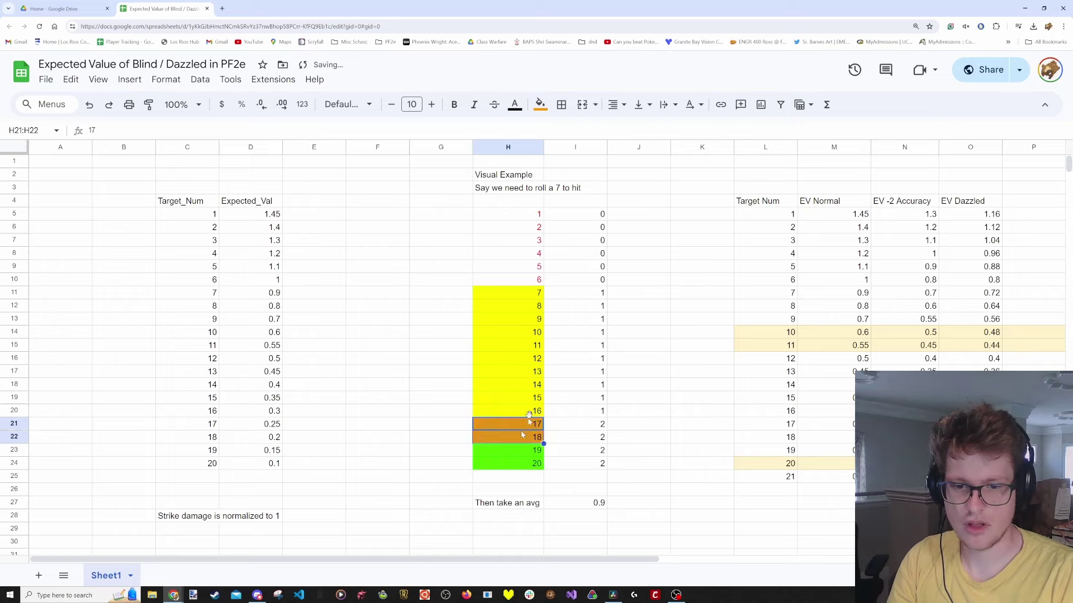
{"action": "left_click", "coordinate": [539, 104]}
{"action": "left_click", "coordinate": [597, 164]}
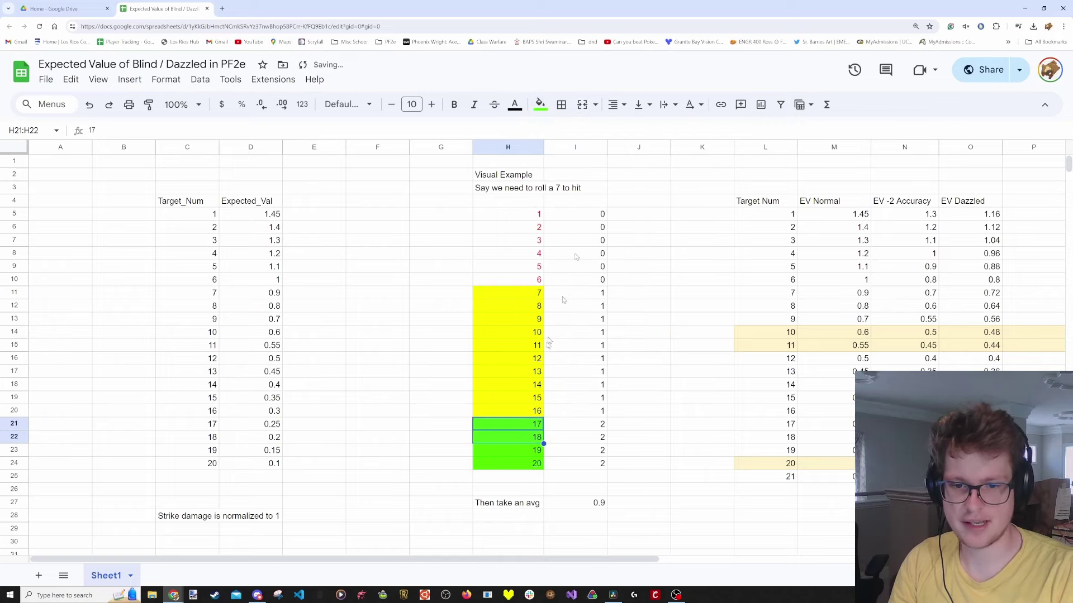
- Point out rolls 17 to 20 and rolls 7 and 8 in the visual example, and inspect the EV Dazzled formula in O6
{"action": "left_click_drag", "start_coordinate": [526, 428], "coordinate": [523, 463]}
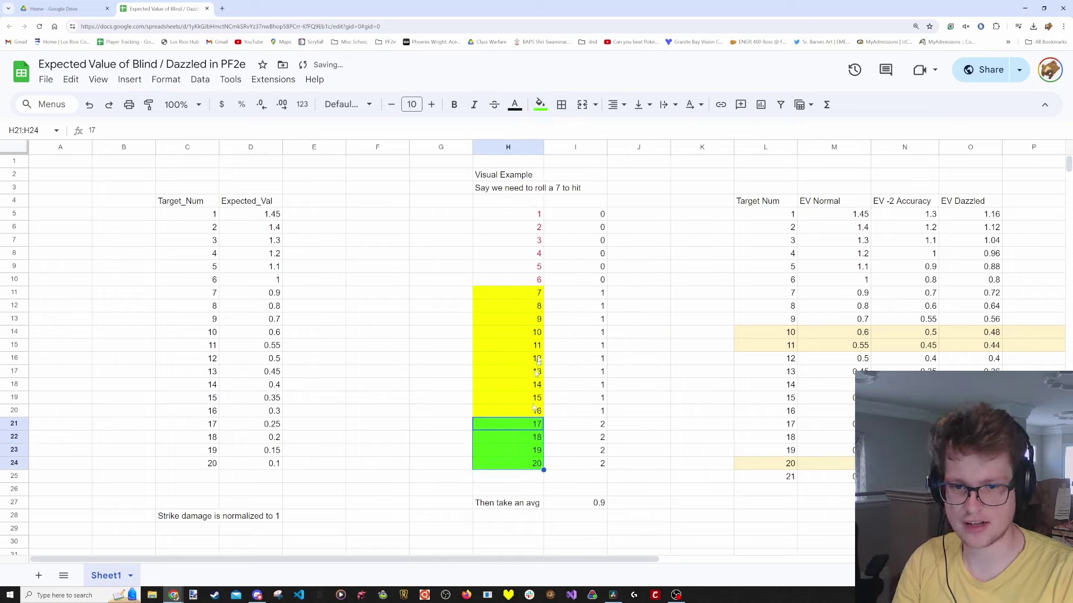
{"action": "left_click_drag", "start_coordinate": [526, 296], "coordinate": [525, 305]}
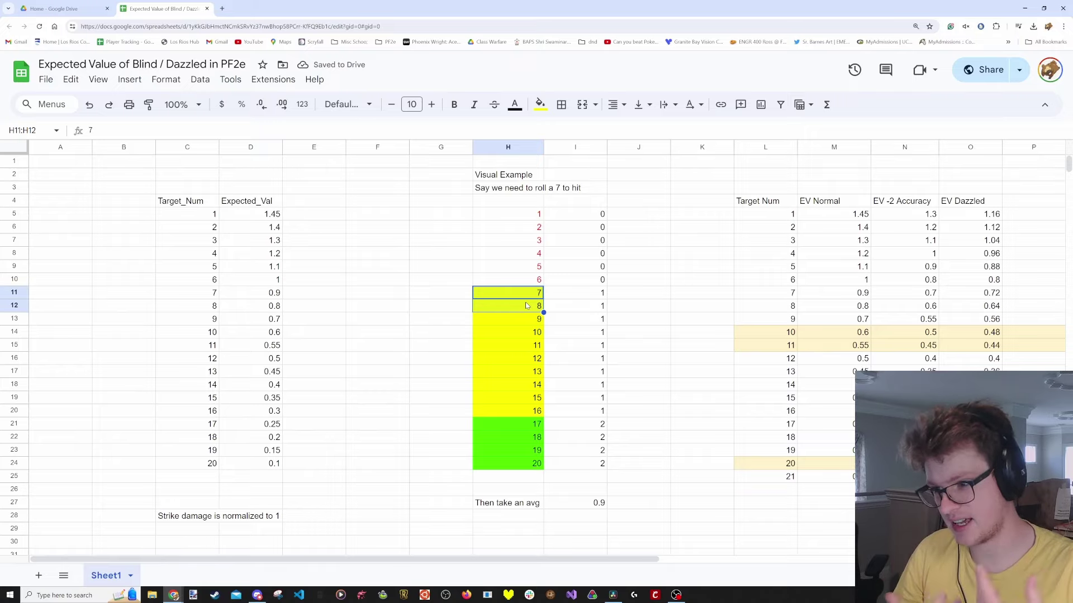
{"action": "left_click_drag", "start_coordinate": [627, 558], "coordinate": [825, 551]}
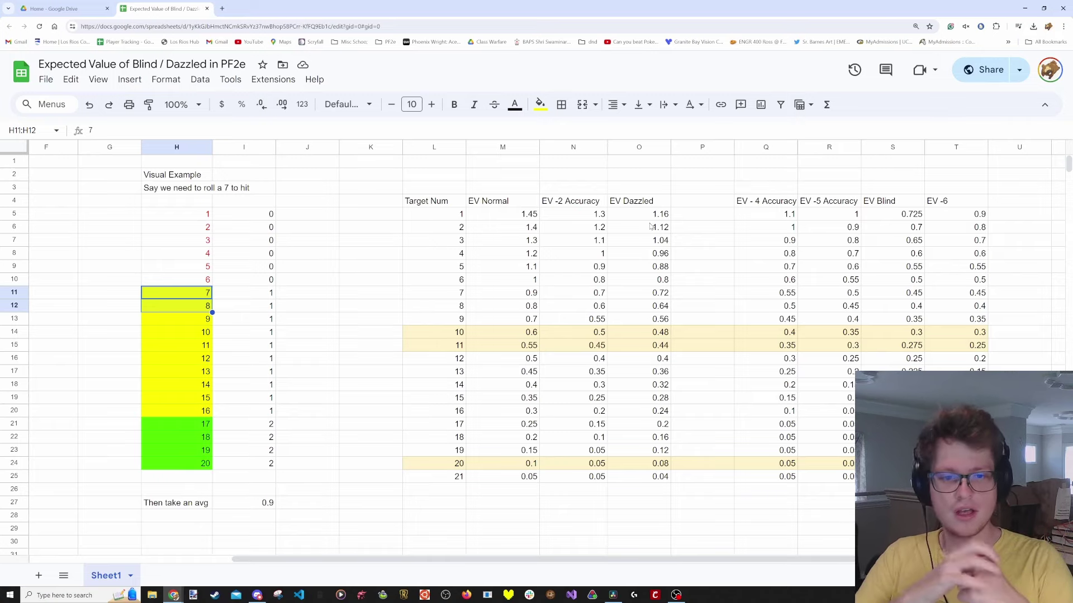
{"action": "double_click", "coordinate": [648, 226]}
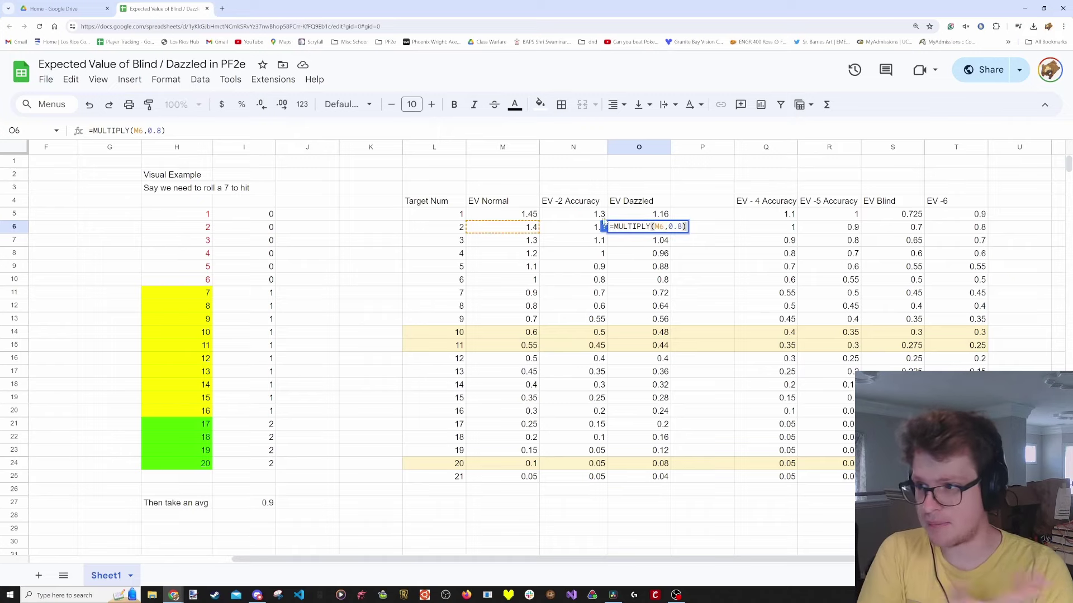
{"action": "left_click", "coordinate": [642, 255]}
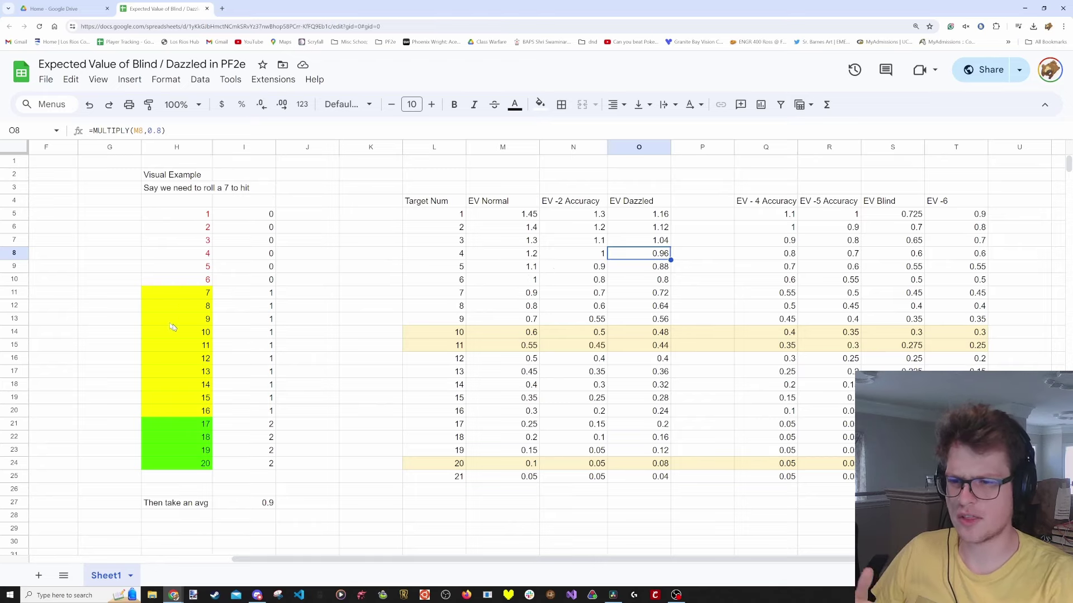
- Highlight rolls 10 to 20 (H14:H24), compare EV -2 Accuracy with EV Dazzled (N5:O25), and inspect the formula in N5
{"action": "left_click_drag", "start_coordinate": [170, 331], "coordinate": [178, 459]}
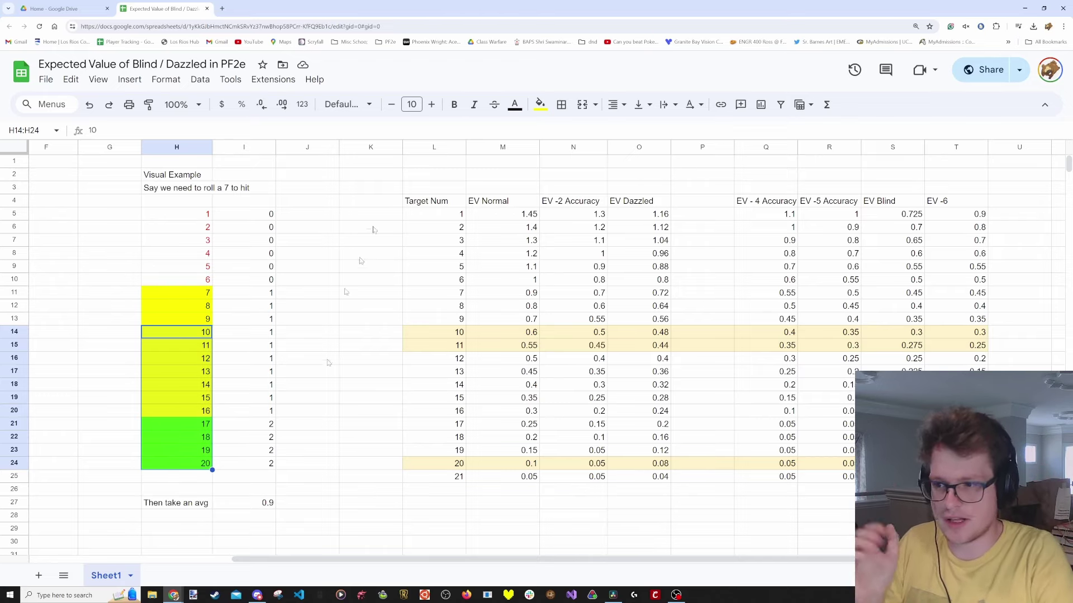
{"action": "left_click_drag", "start_coordinate": [580, 214], "coordinate": [656, 477]}
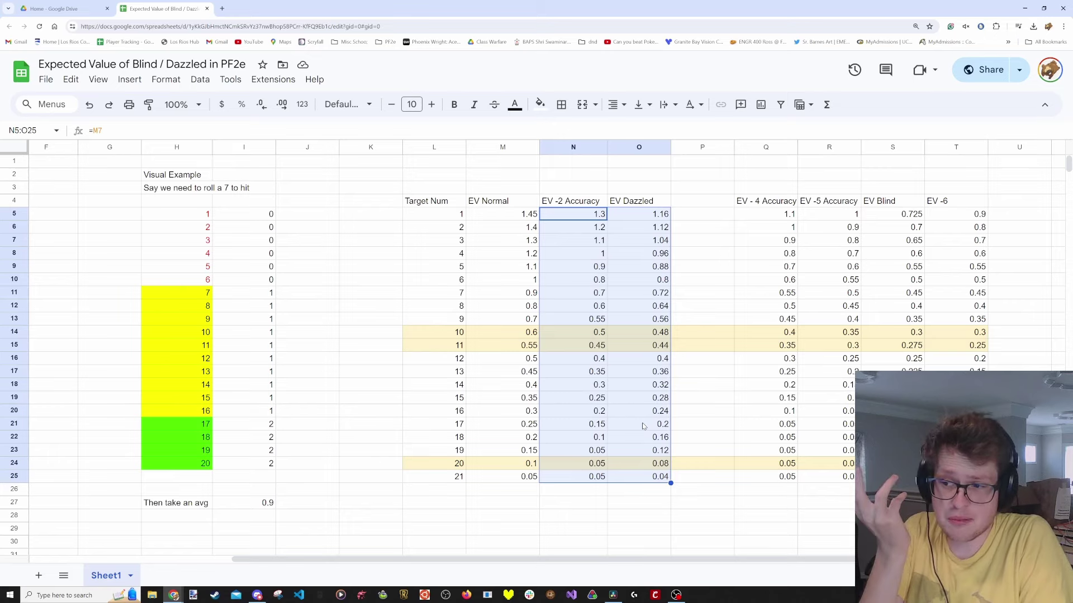
{"action": "double_click", "coordinate": [553, 216]}
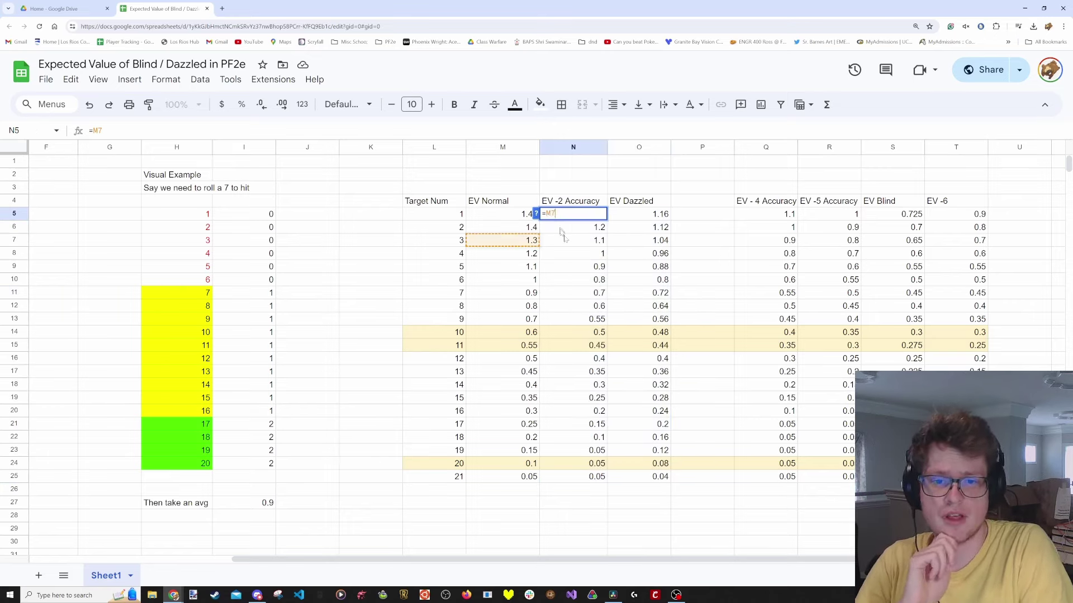
{"action": "left_click", "coordinate": [601, 267]}
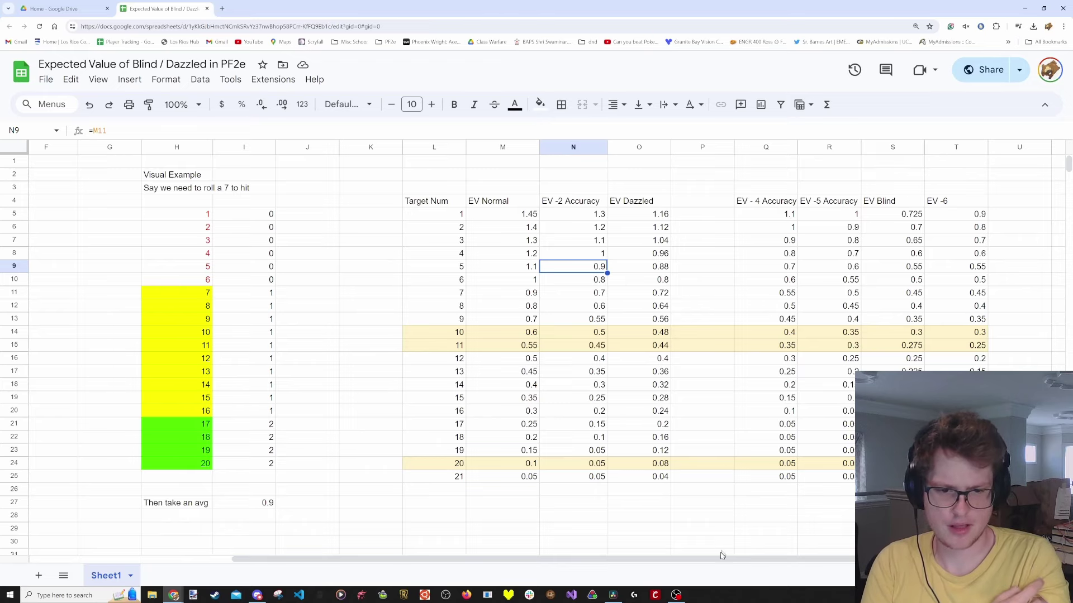
- Examine the EV Blind column beside EV -6, from target number 1 to 16, and inspect the formula in S20
{"action": "left_click_drag", "start_coordinate": [722, 559], "coordinate": [925, 561]}
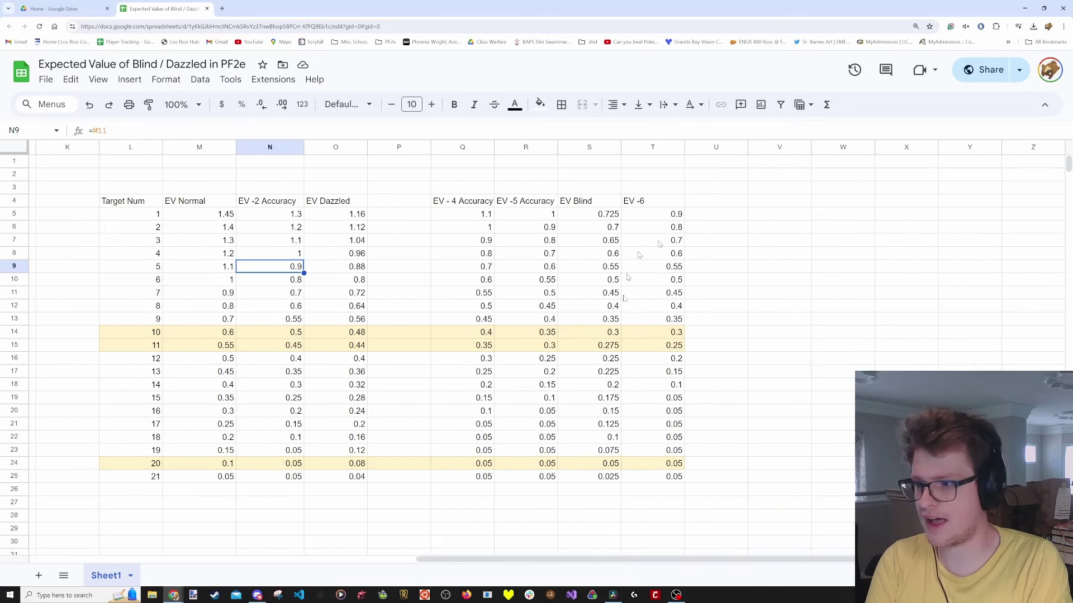
{"action": "left_click", "coordinate": [539, 206]}
{"action": "left_click", "coordinate": [628, 201]}
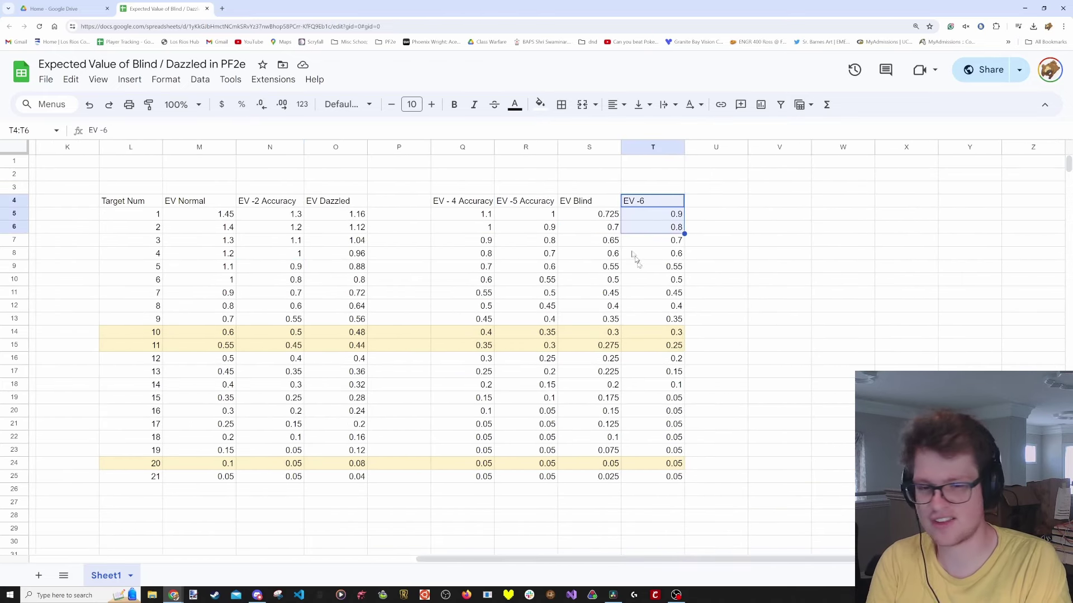
{"action": "left_click_drag", "start_coordinate": [590, 214], "coordinate": [595, 410]}
{"action": "left_click", "coordinate": [598, 410]}
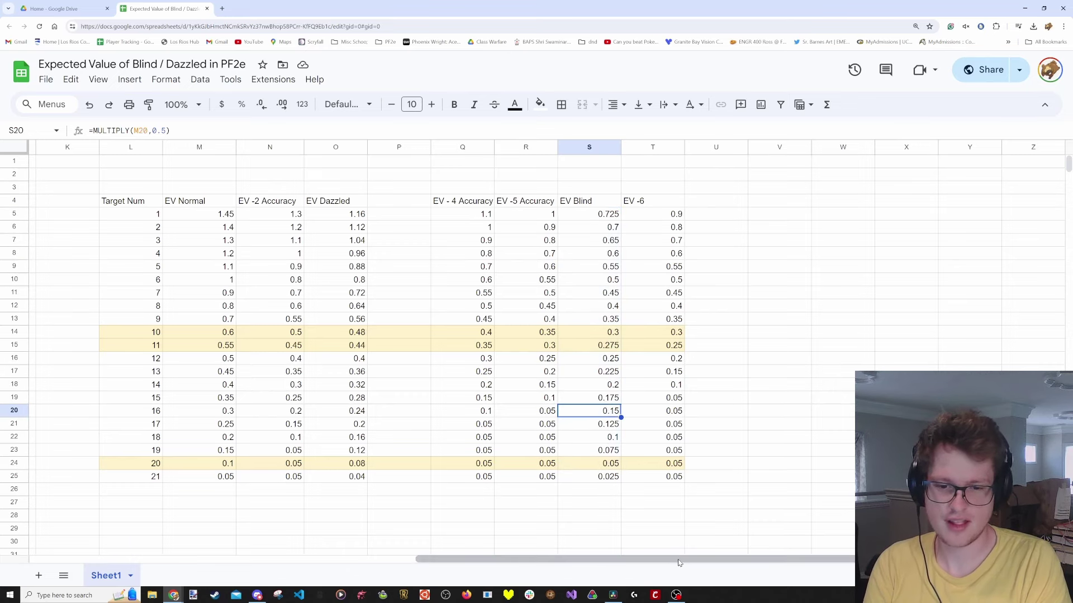
- Compare all expected values for target numbers 20 and 21 (L24:S25), and check EV Blind from target number 17
{"action": "left_click_drag", "start_coordinate": [679, 561], "coordinate": [555, 560]}
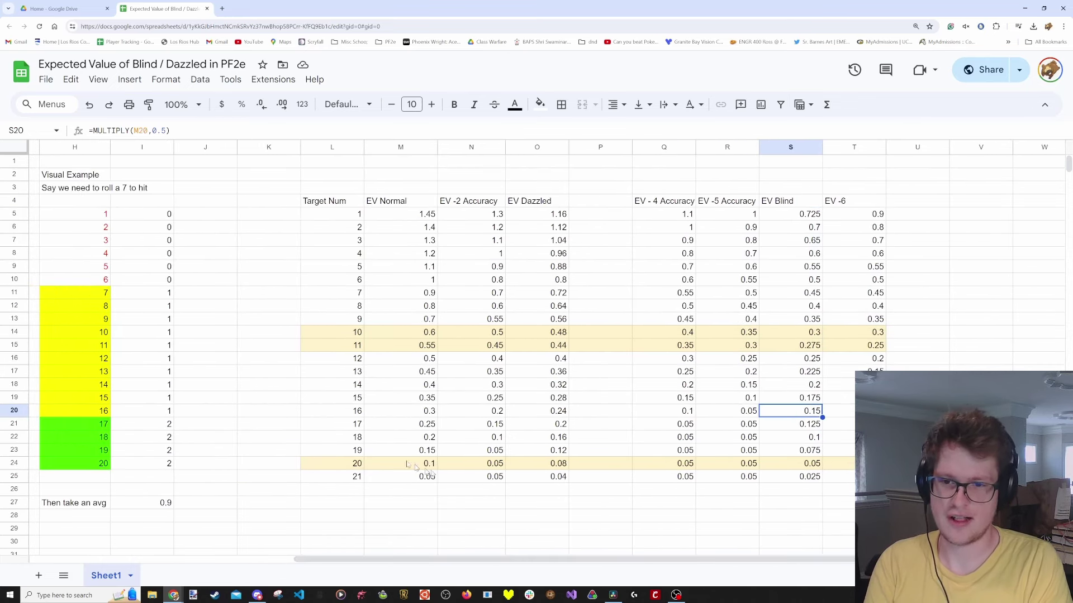
{"action": "left_click_drag", "start_coordinate": [335, 463], "coordinate": [808, 472]}
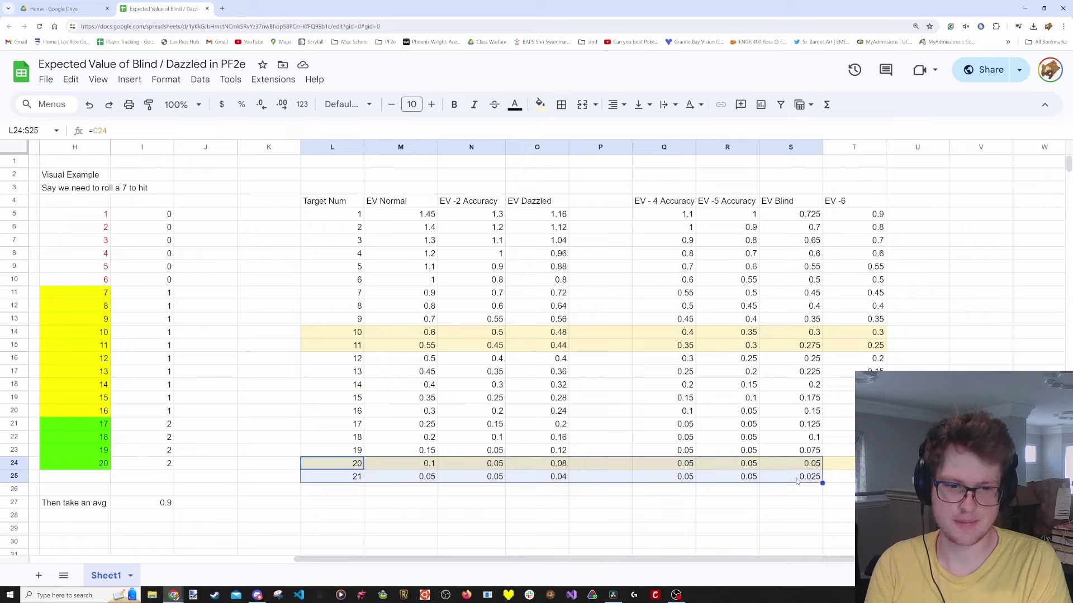
{"action": "left_click", "coordinate": [800, 426]}
{"action": "key", "text": "shift+Down"}
{"action": "key", "text": "shift+Down"}
{"action": "key", "text": "shift+Up"}
{"action": "key", "text": "shift+Up"}
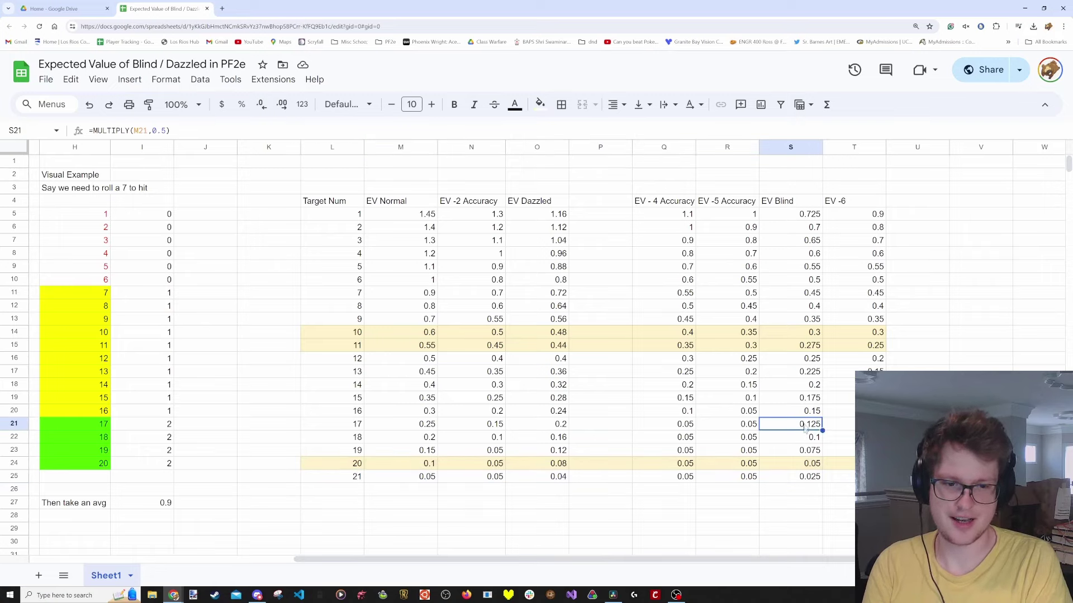
- Check EV Blind around target numbers 12, 11 and 10, and compare the whole column with EV -6
{"action": "left_click", "coordinate": [802, 362]}
{"action": "left_click", "coordinate": [794, 346]}
{"action": "left_click", "coordinate": [792, 333]}
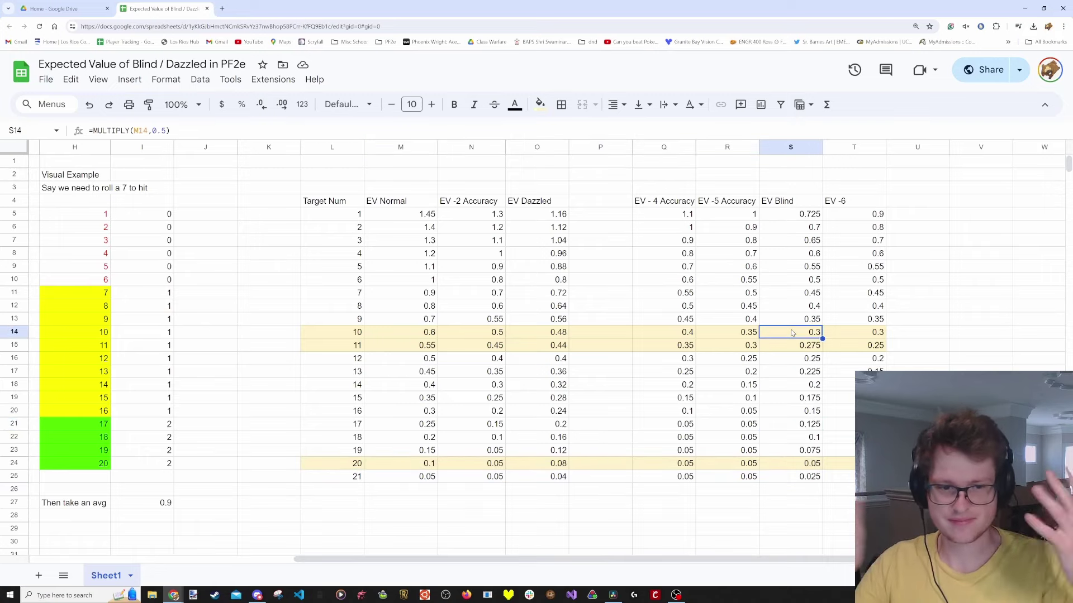
{"action": "left_click_drag", "start_coordinate": [792, 333], "coordinate": [793, 293]}
{"action": "left_click_drag", "start_coordinate": [785, 202], "coordinate": [844, 471]}
{"action": "left_click", "coordinate": [980, 423]}
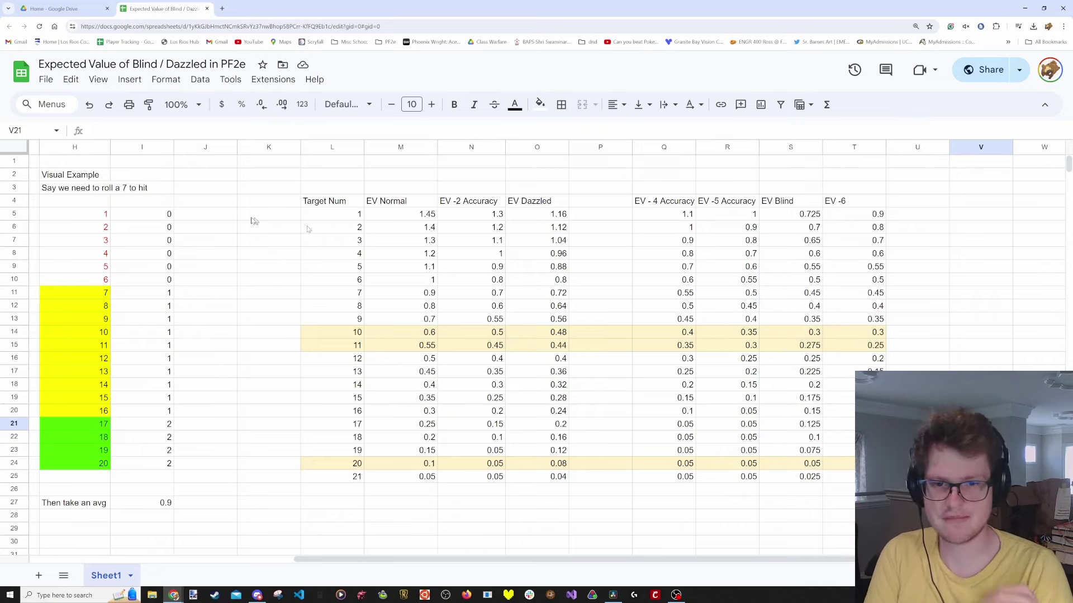
- Highlight the EV Dazzled column (O4:O25) and the EV -2 Accuracy column (N4:N25) for comparison
{"action": "left_click_drag", "start_coordinate": [529, 201], "coordinate": [544, 469]}
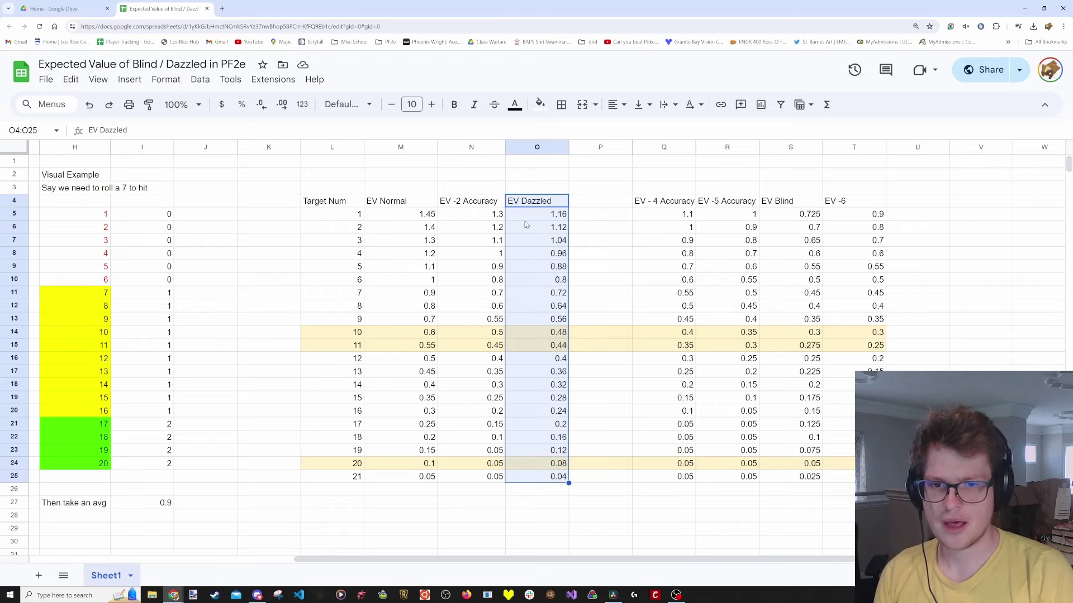
{"action": "left_click_drag", "start_coordinate": [529, 202], "coordinate": [541, 481]}
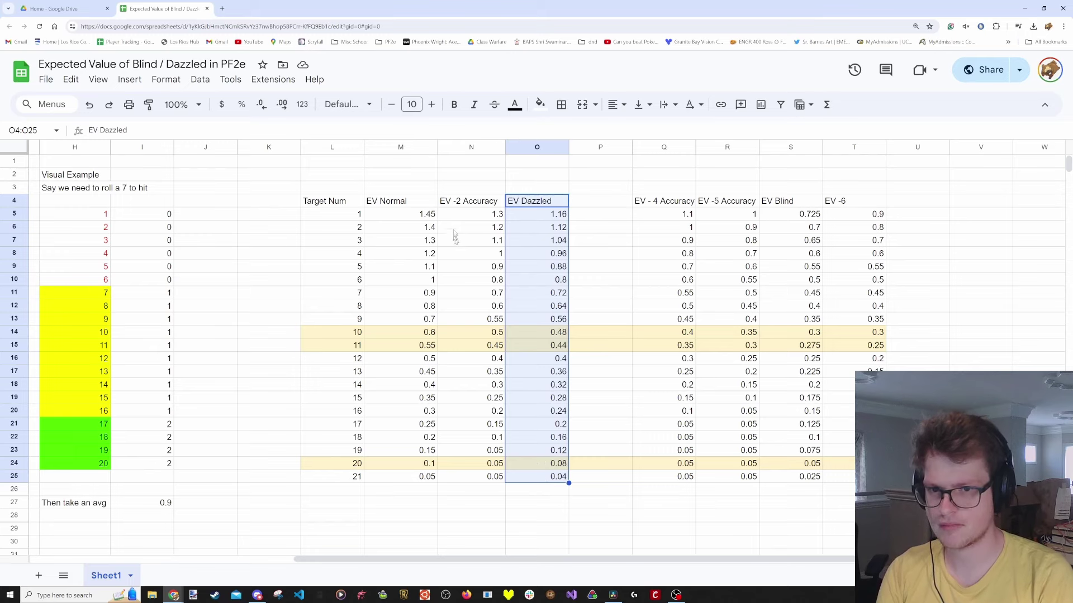
{"action": "left_click_drag", "start_coordinate": [468, 203], "coordinate": [500, 484]}
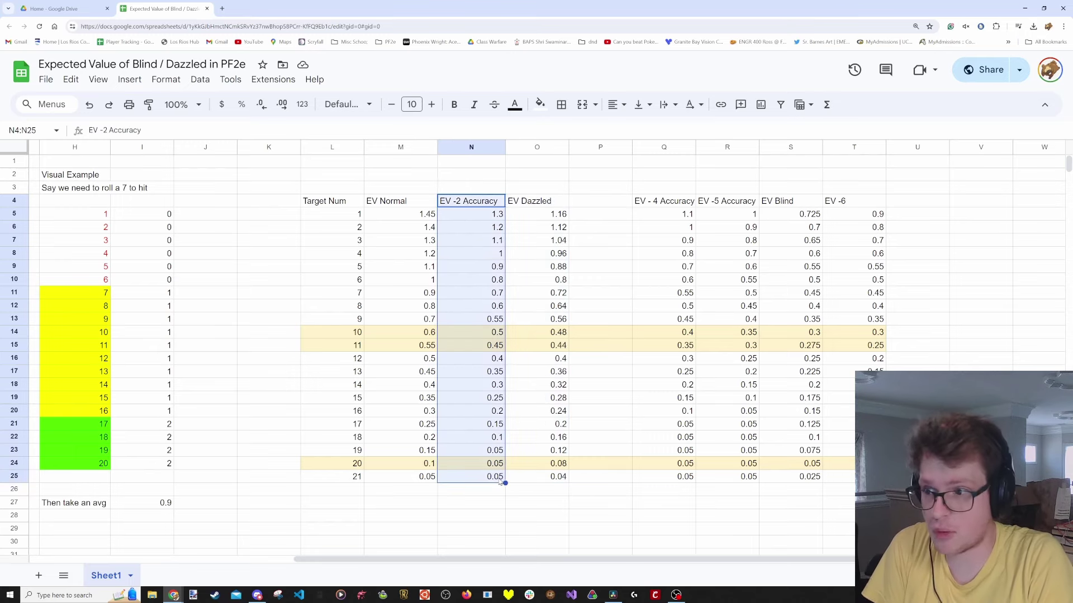
- Fill rolls 7 and 8 (H11:H12) and rolls 17 and 18 (H21:H22) of the visual example cyan
{"action": "left_click_drag", "start_coordinate": [378, 559], "coordinate": [310, 559]}
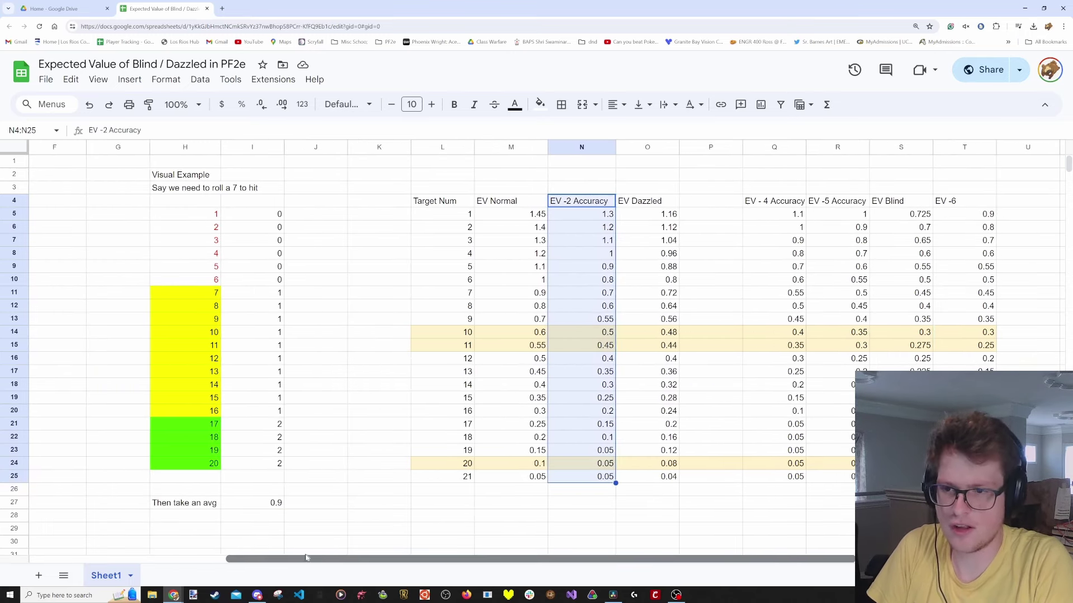
{"action": "left_click_drag", "start_coordinate": [192, 293], "coordinate": [191, 311]}
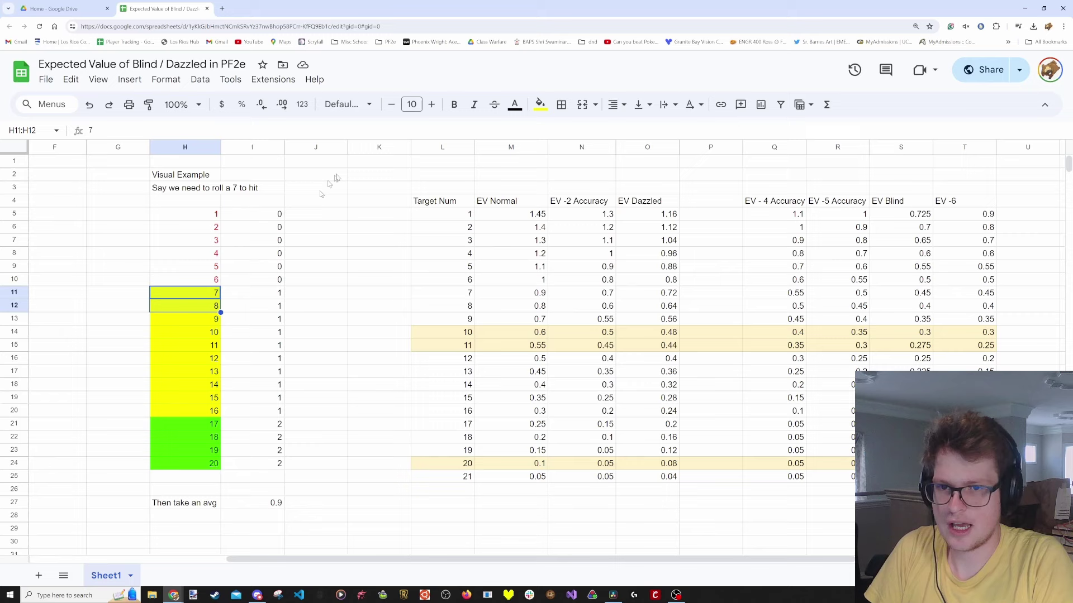
{"action": "left_click", "coordinate": [540, 104]}
{"action": "left_click", "coordinate": [613, 163]}
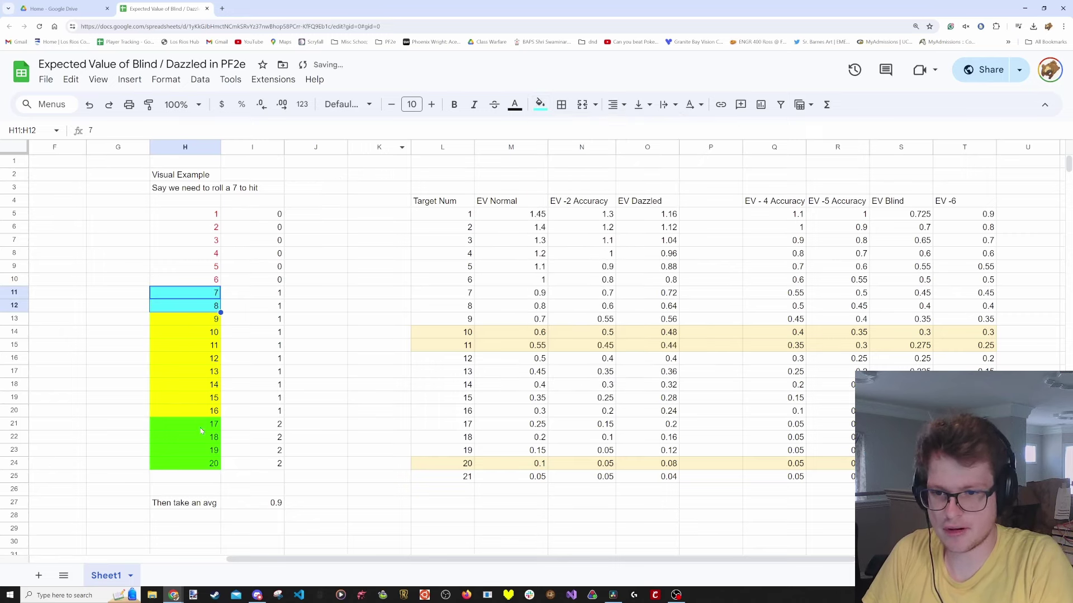
{"action": "left_click_drag", "start_coordinate": [209, 424], "coordinate": [210, 437]}
{"action": "left_click", "coordinate": [540, 105]}
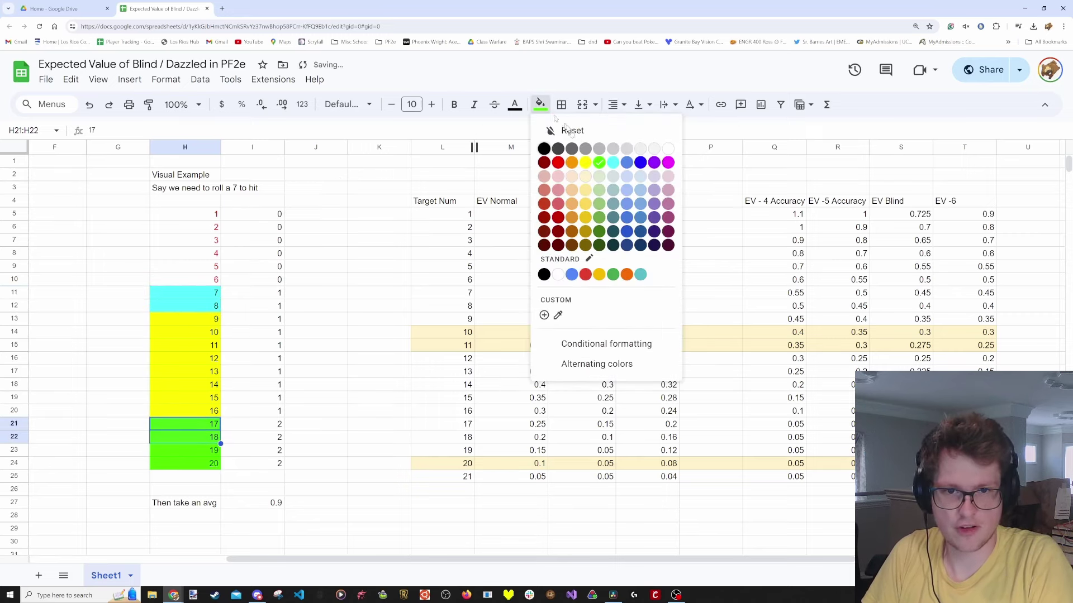
{"action": "left_click", "coordinate": [613, 162]}
{"action": "left_click", "coordinate": [386, 318]}
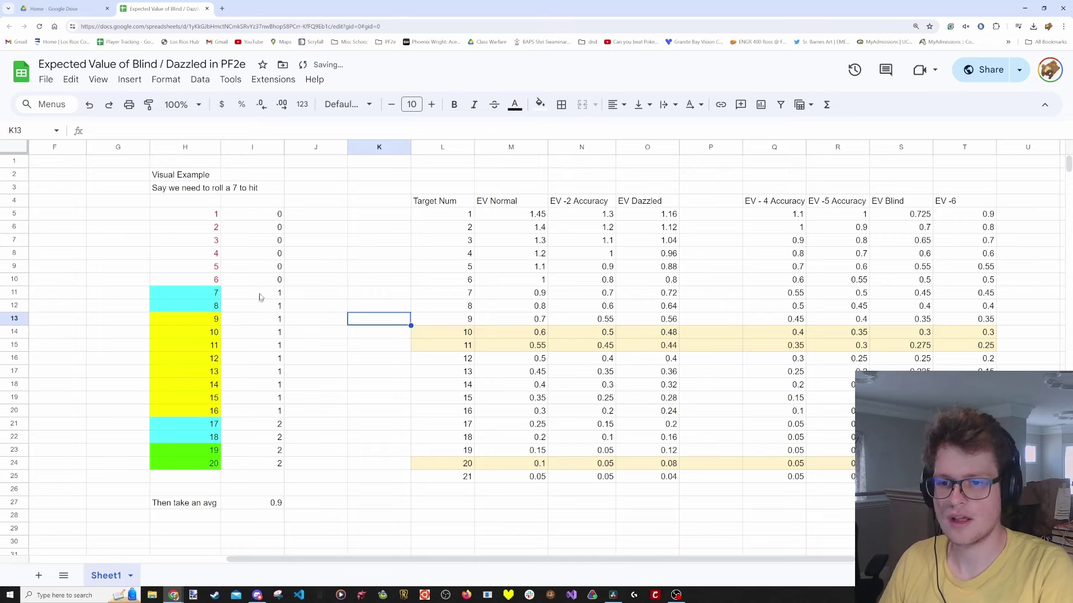
- Fill the damage values beside rolls 7 to 20 (I11:I24) cyan
{"action": "left_click_drag", "start_coordinate": [260, 295], "coordinate": [271, 470]}
{"action": "left_click", "coordinate": [540, 104]}
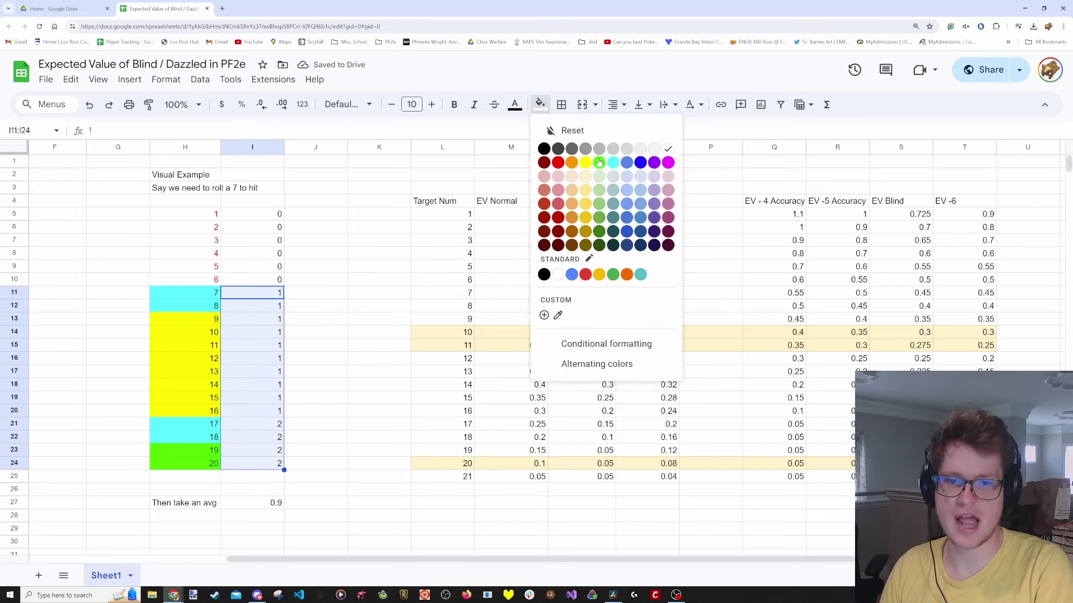
{"action": "left_click", "coordinate": [613, 163]}
{"action": "left_click", "coordinate": [278, 296]}
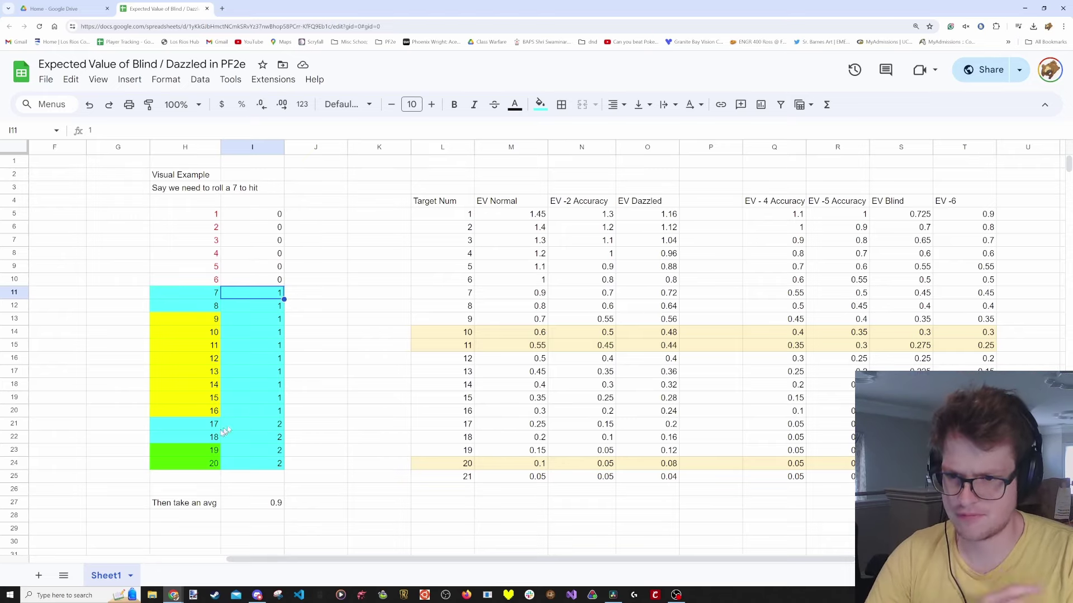
- Highlight rolls 17 to 20 with their damage values (H21:I24) and review the EV Dazzled column (O5:O25)
{"action": "left_click_drag", "start_coordinate": [191, 429], "coordinate": [255, 470]}
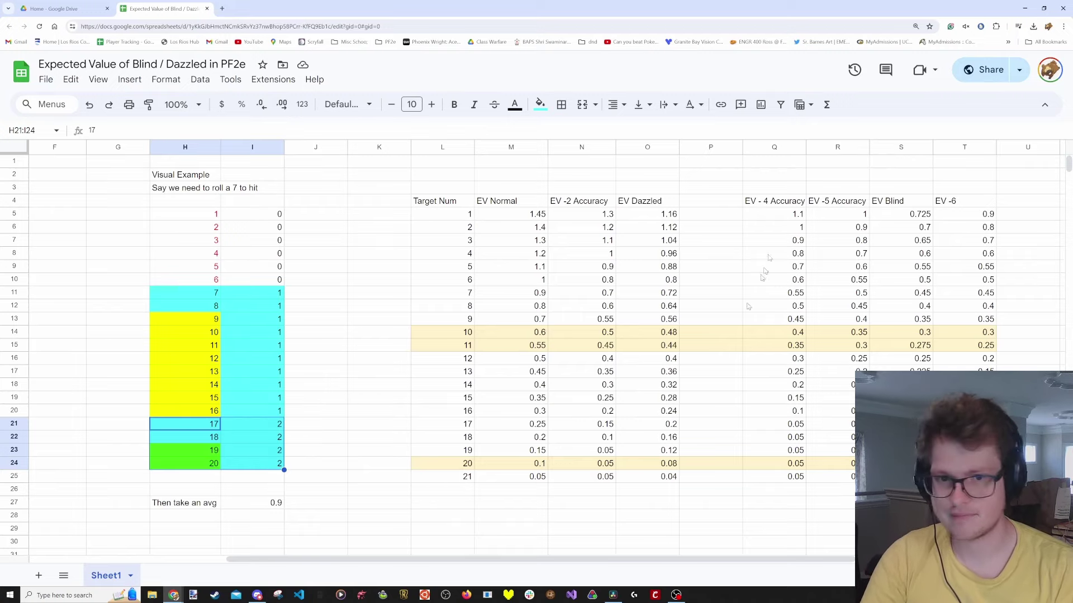
{"action": "left_click_drag", "start_coordinate": [658, 205], "coordinate": [646, 480]}
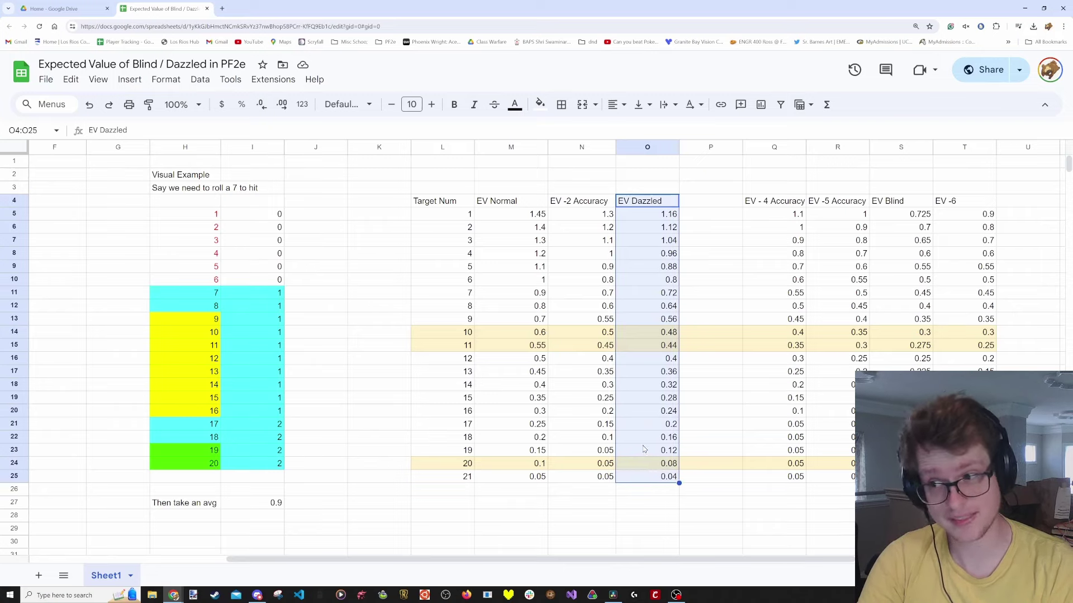
{"action": "left_click", "coordinate": [703, 378]}
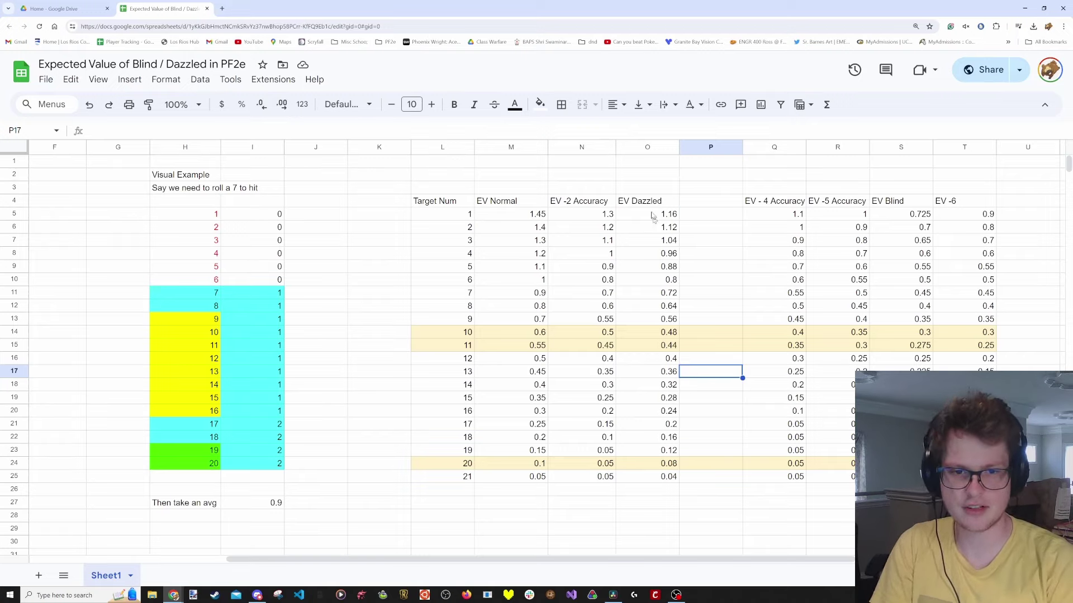
{"action": "left_click_drag", "start_coordinate": [653, 217], "coordinate": [648, 472]}
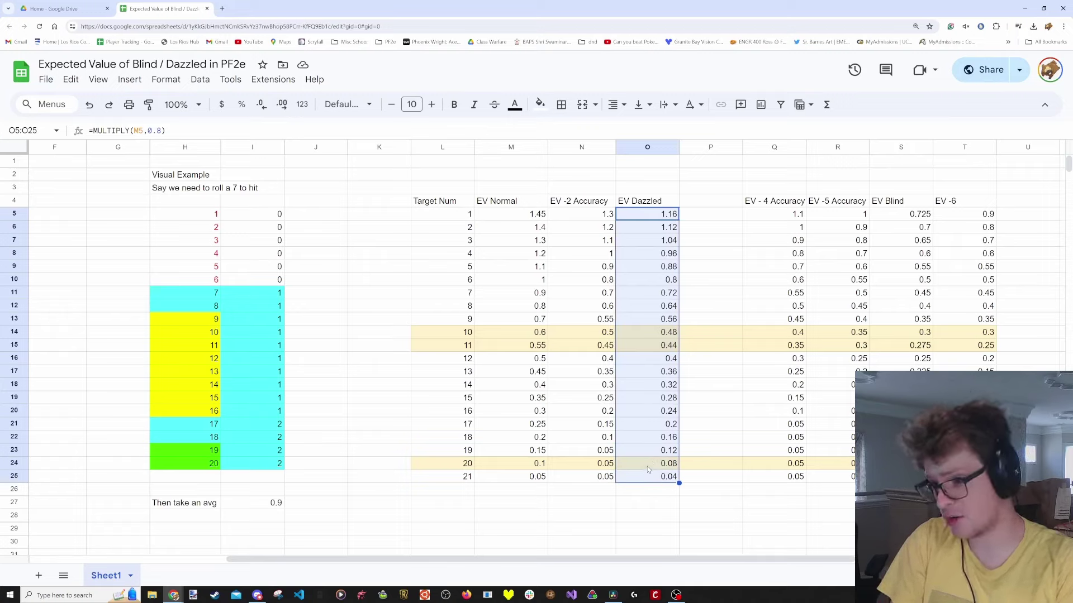